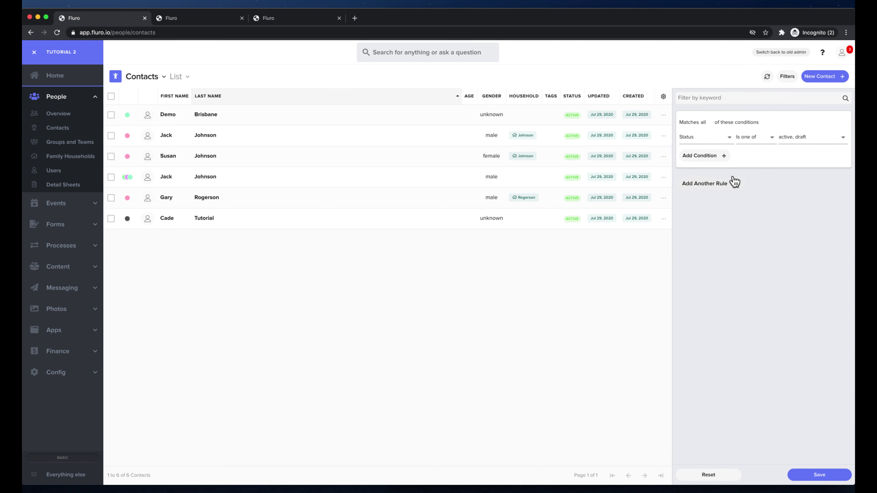
Close the Contacts filter panel, leaving the six active or draft contacts listed
left_click(787, 80)
Select all six contacts and start a new Newsletter Email mailout for them
left_click(112, 98)
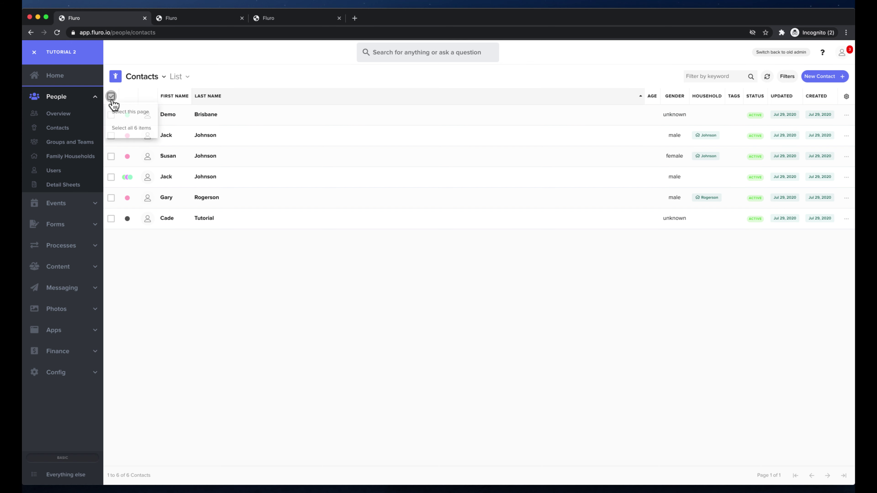
left_click(136, 128)
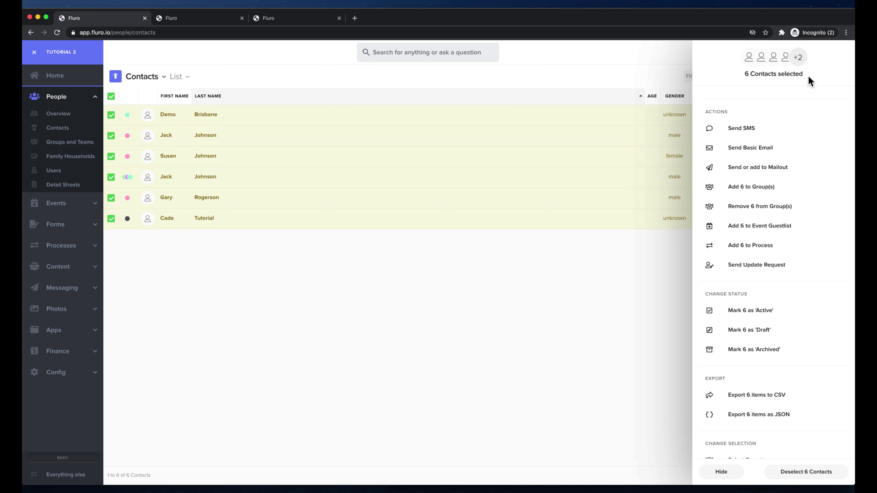
left_click(771, 175)
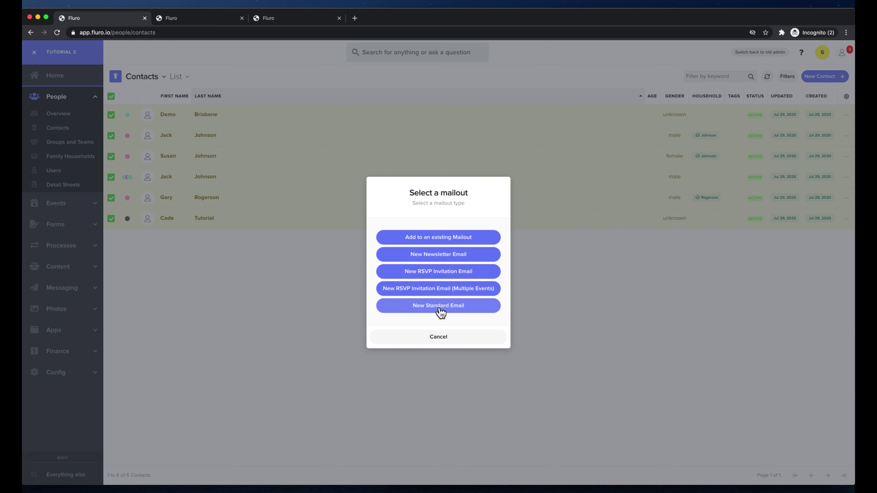
left_click(441, 256)
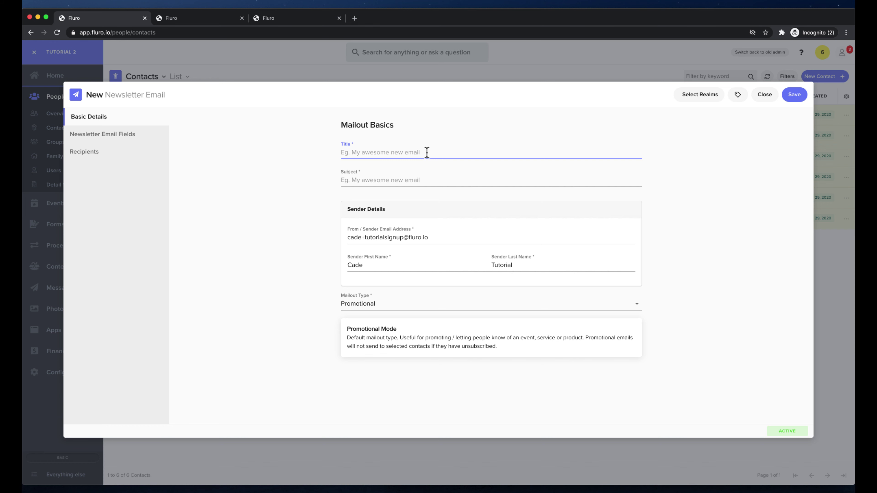
Title the newsletter 'Important news from Central Church' and confirm the matching subject line
type("Importa")
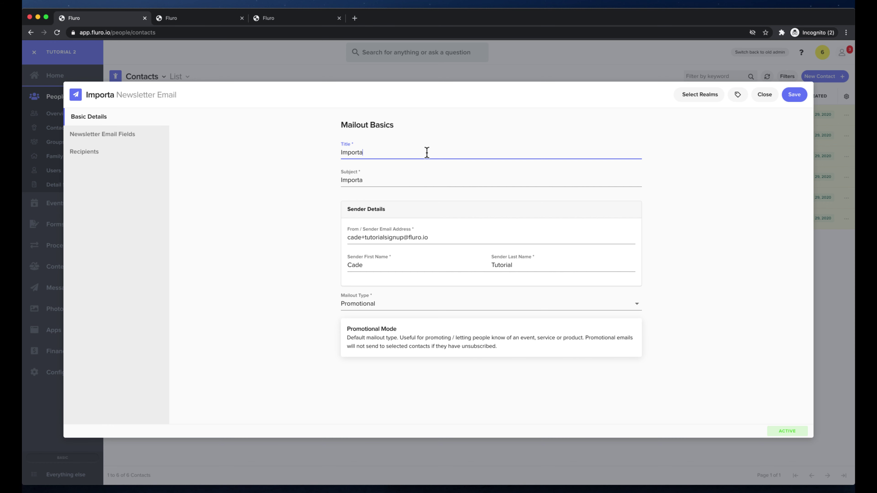
type("nt news from Cne")
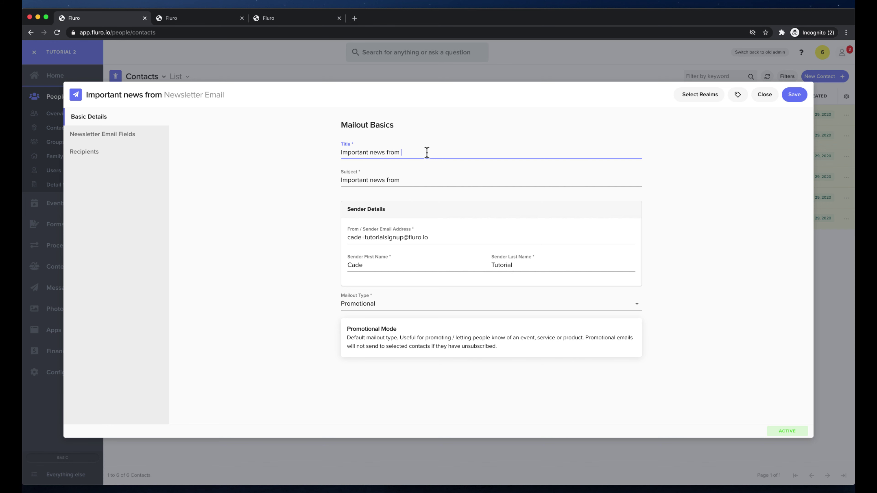
key("BackSpace")
key("BackSpace")
type("enral")
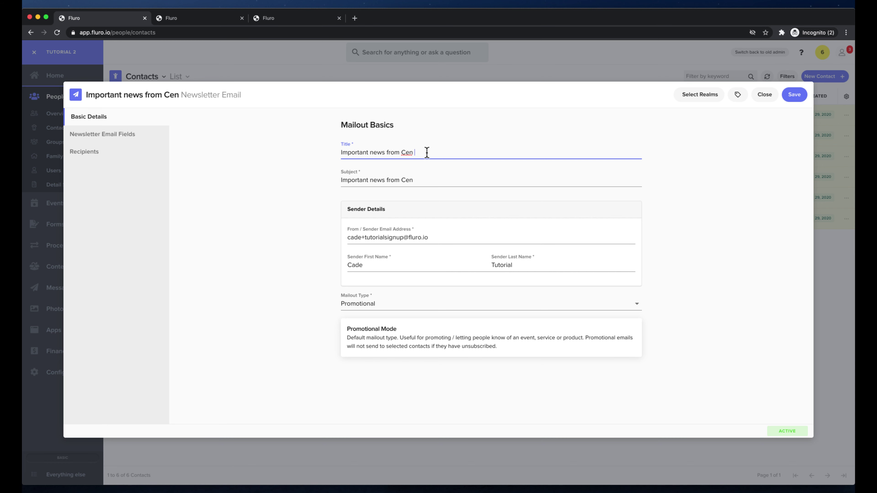
key("BackSpace")
key("BackSpace")
key("BackSpace")
type("tral ")
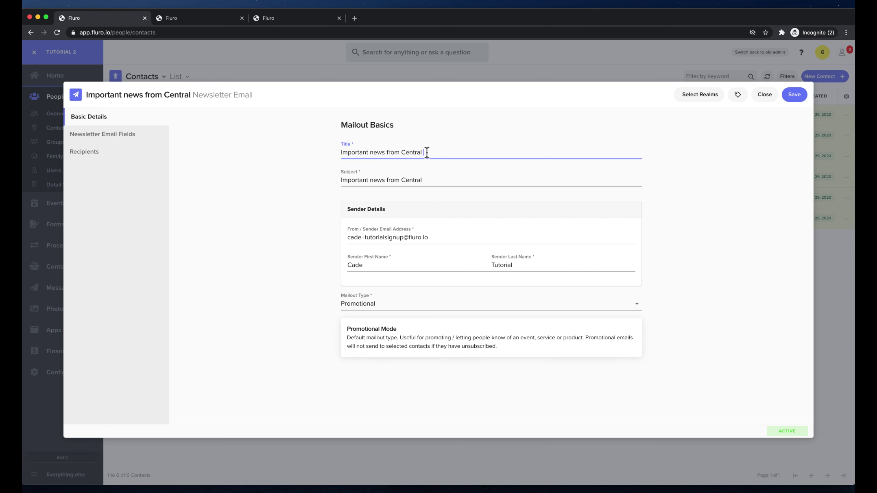
type("Church")
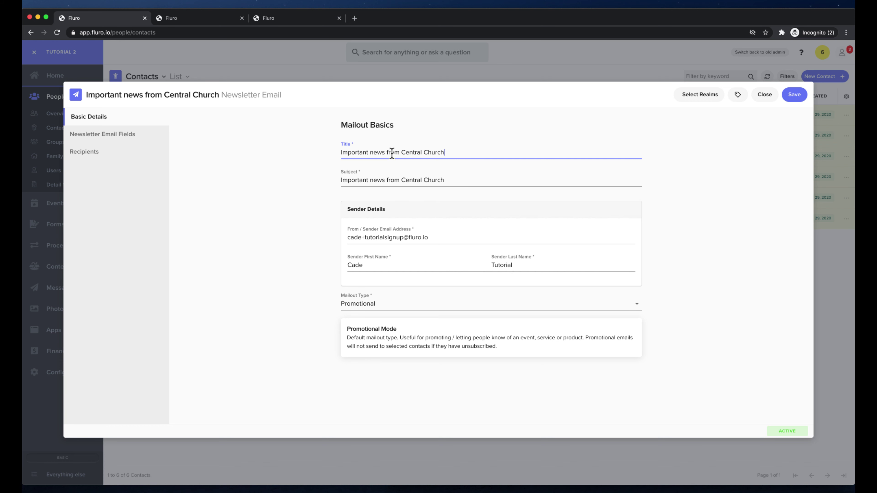
left_click(421, 180)
triple_click(420, 181)
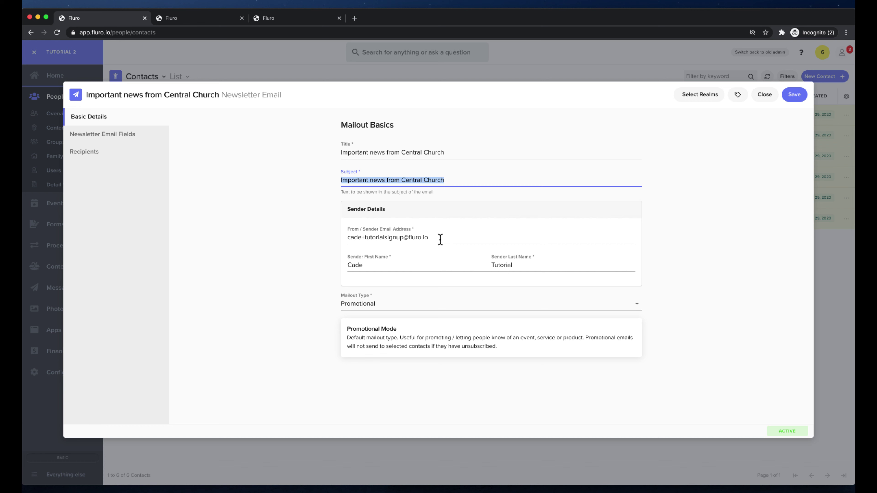
Keep the prefilled sender details and Promotional mailout type, then show the Newsletter Email Fields
left_click(385, 268)
left_click(530, 265)
left_click(254, 247)
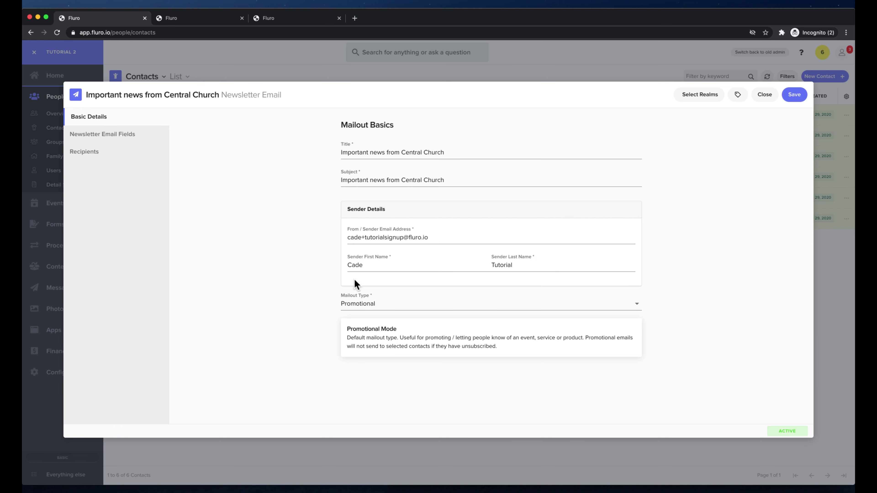
left_click(381, 304)
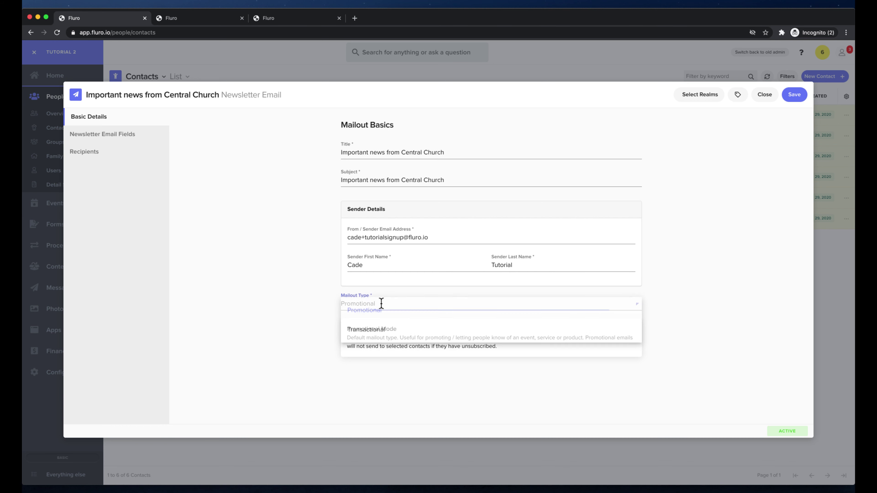
left_click(364, 310)
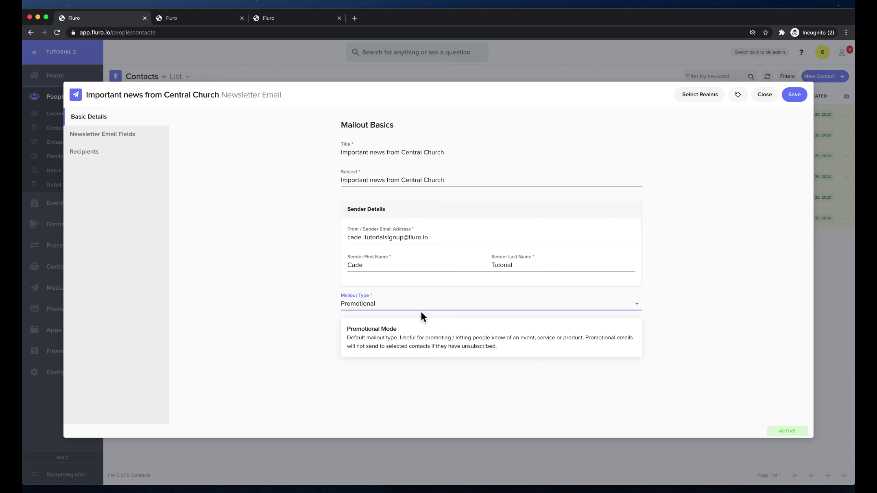
left_click(178, 182)
left_click(126, 135)
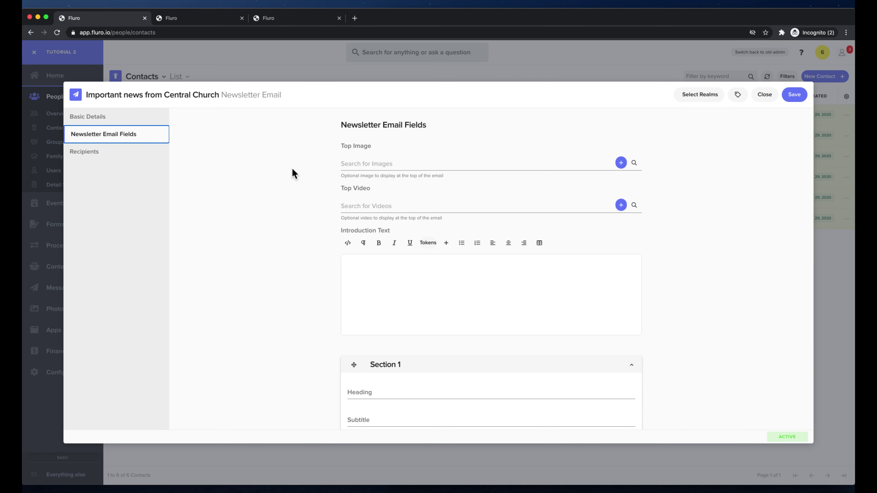
Set the top image to 375391.jpg and begin the introduction 'this is the monthly newsletter'
left_click(634, 163)
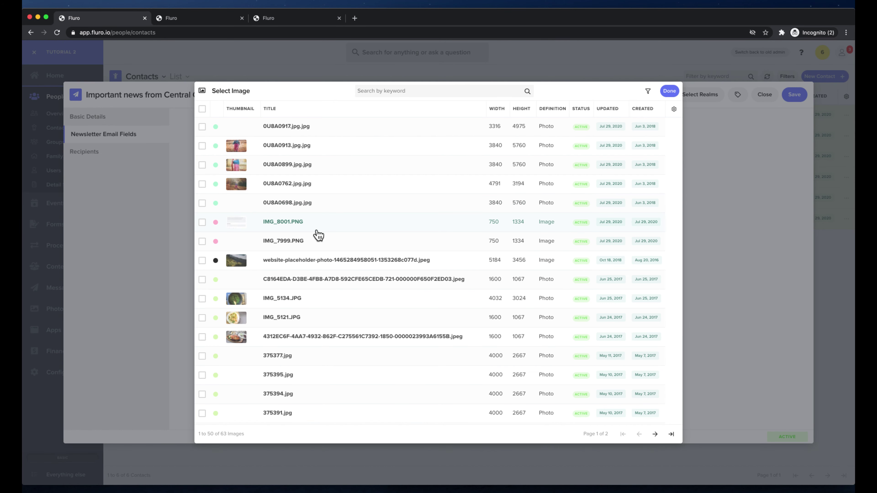
left_click(283, 413)
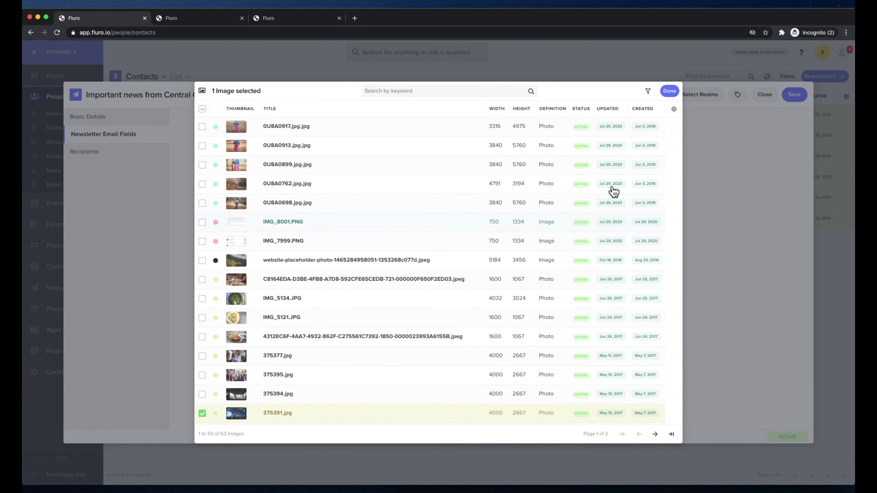
left_click(669, 90)
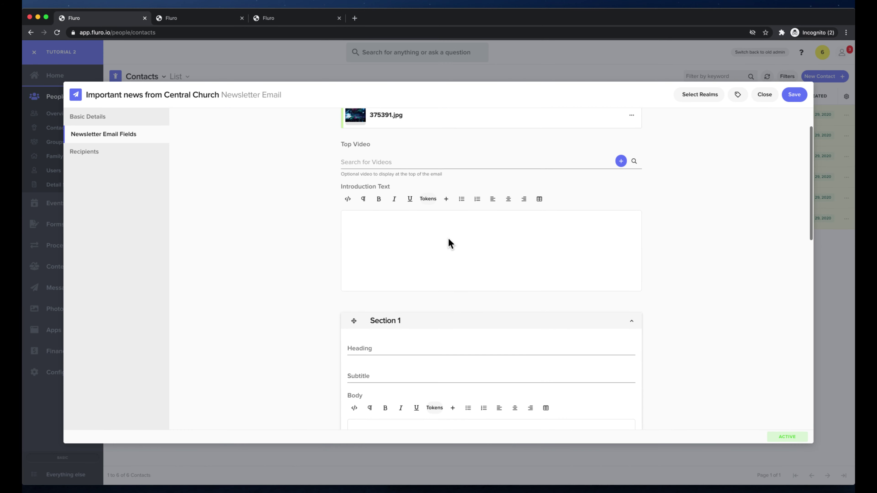
scroll(448, 242, "down", 1)
left_click(425, 230)
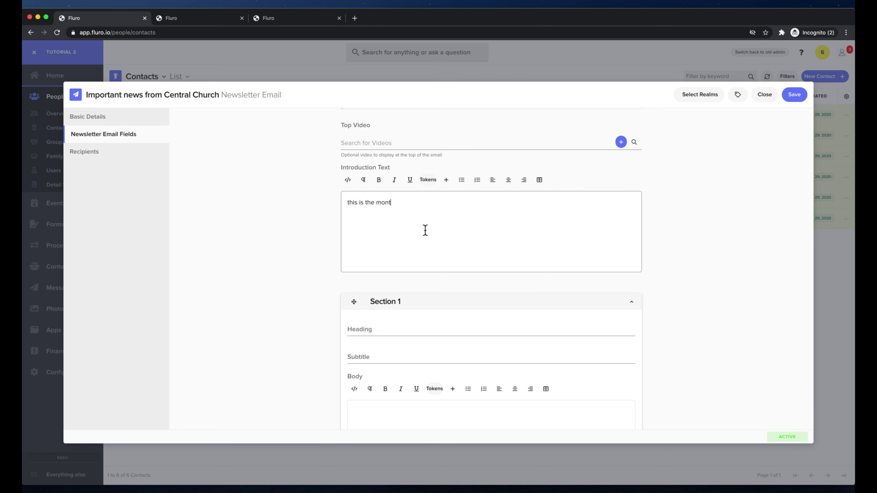
Finish the introduction sentence and add a 'Hi {{firstName}}' greeting line above it
type("with information that")
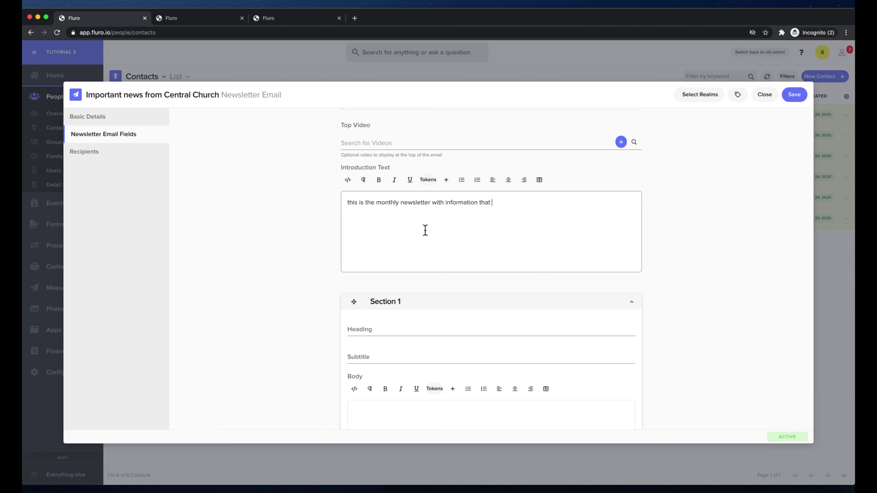
type(" you need to hear about")
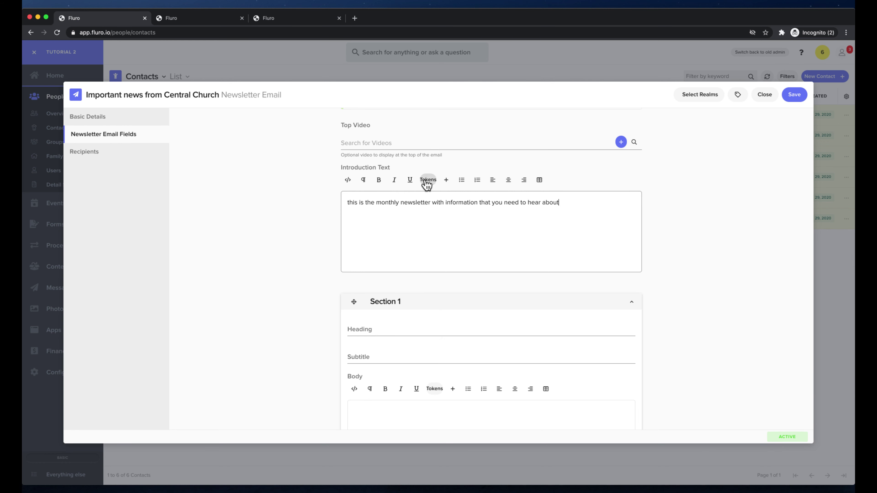
left_click(348, 203)
key("Return")
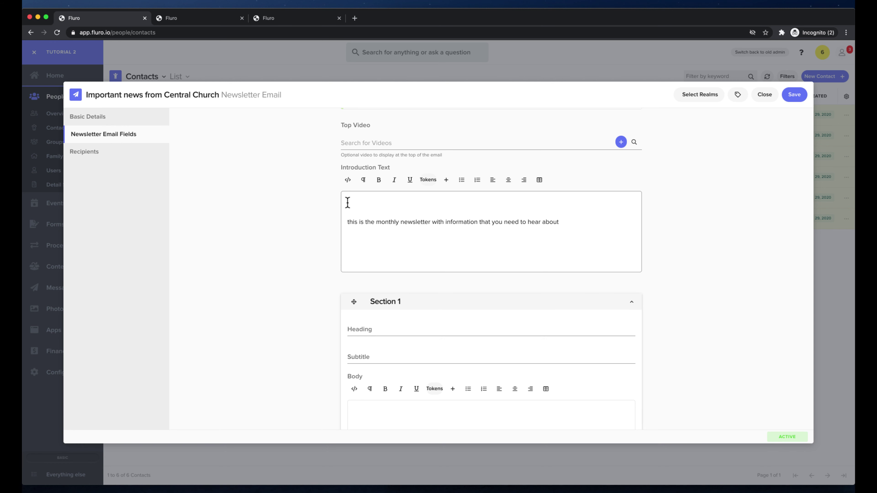
left_click(429, 180)
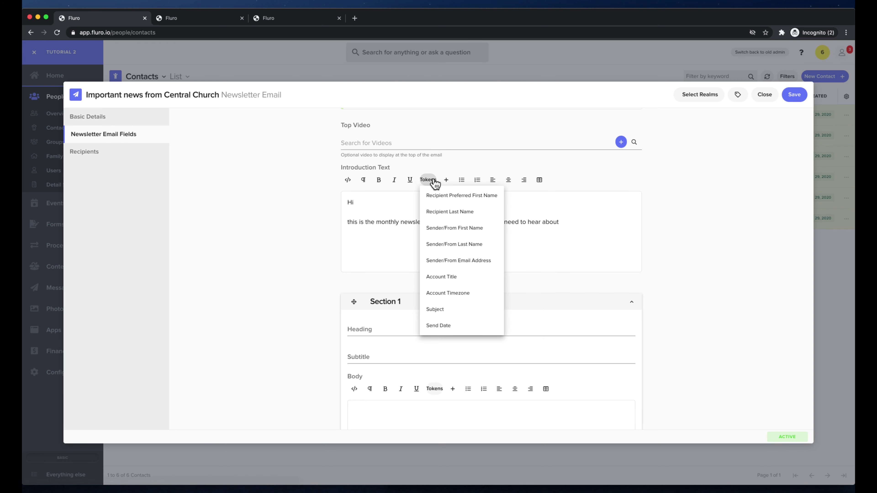
left_click(469, 195)
double_click(375, 202)
left_click(410, 203)
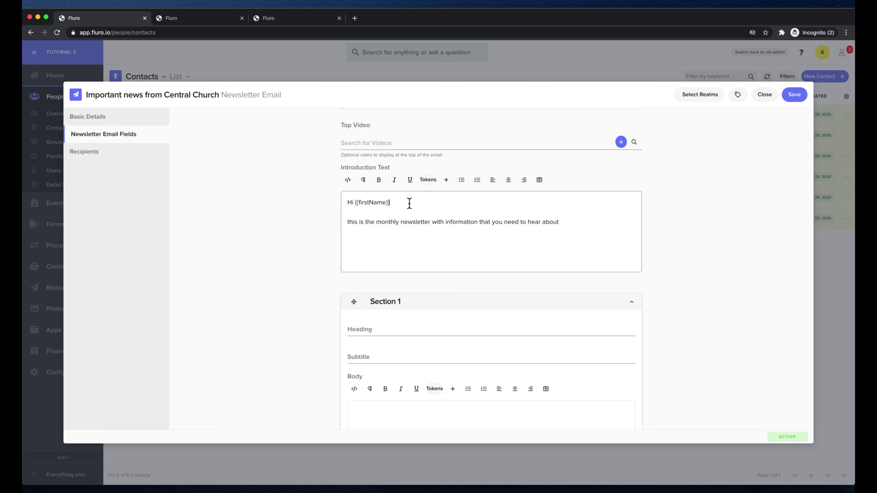
scroll(411, 234, "down", 5)
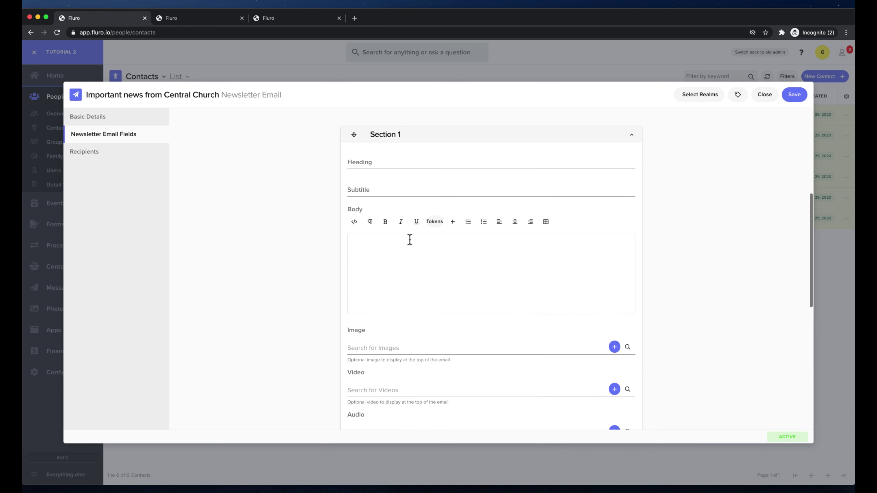
Head Section 1 'News and Announcements' with subtitle 'Important stuff' and add body text
left_click(381, 155)
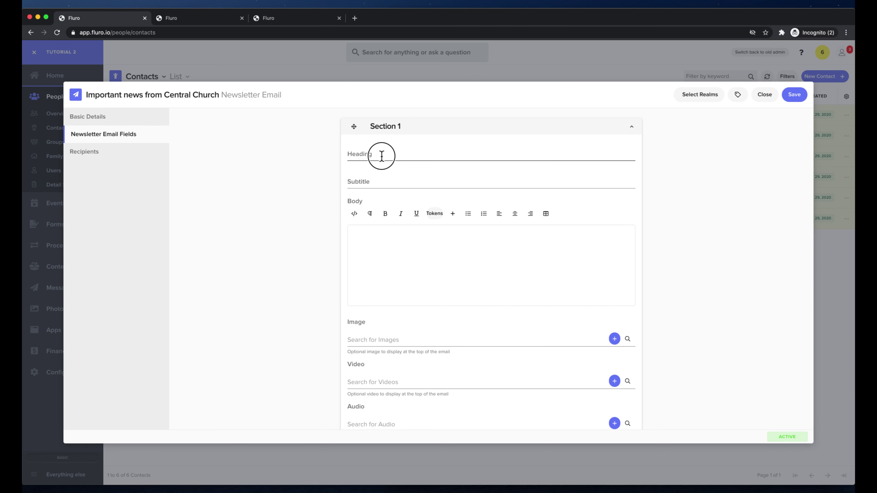
type("News")
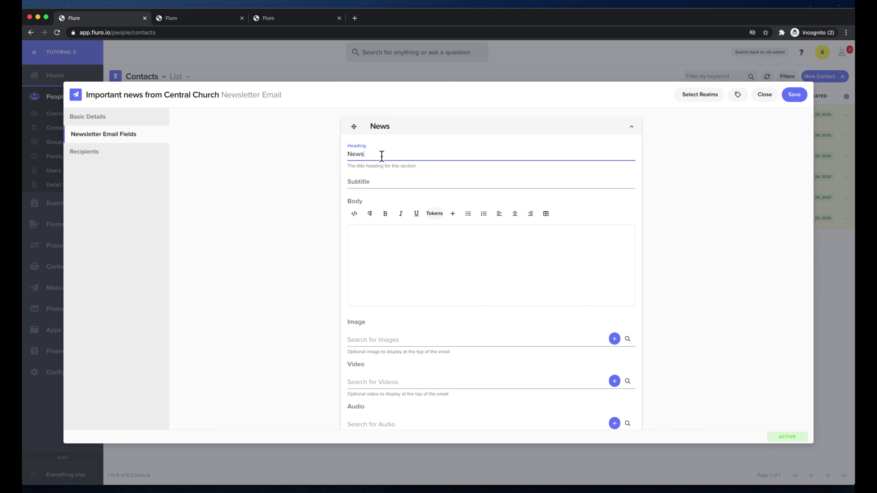
type(" and Announcements")
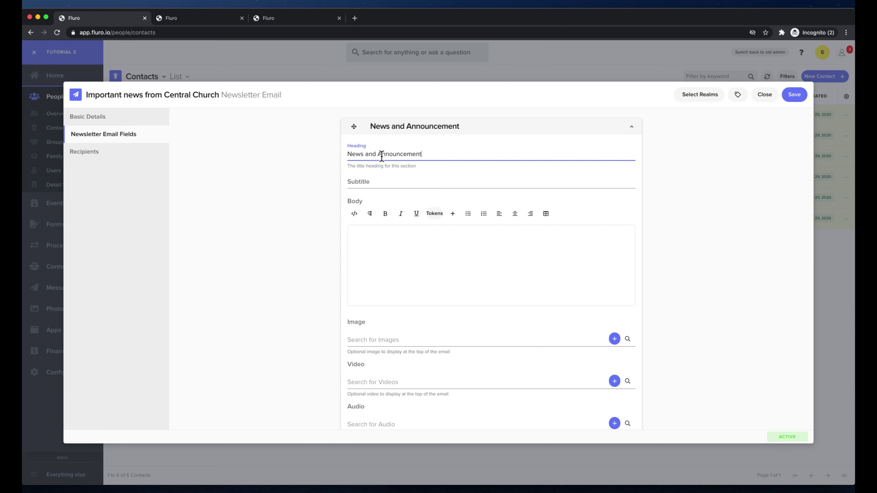
left_click(392, 180)
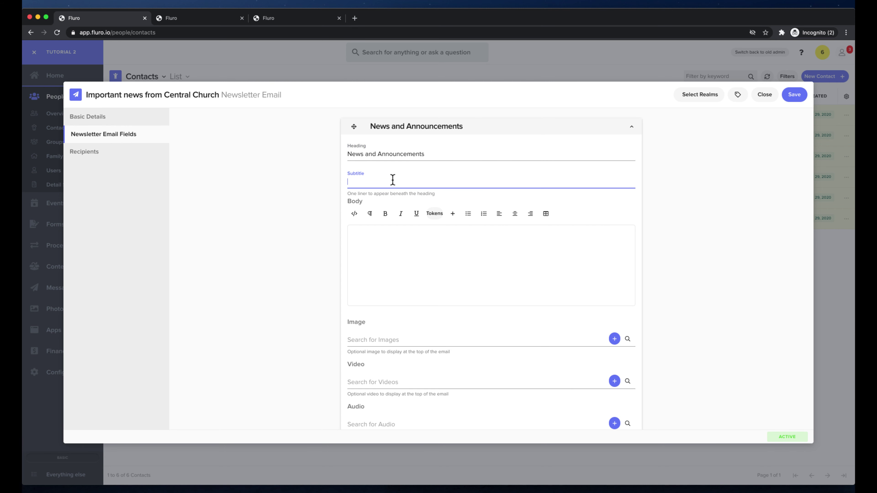
type("Important stuff")
left_click(451, 261)
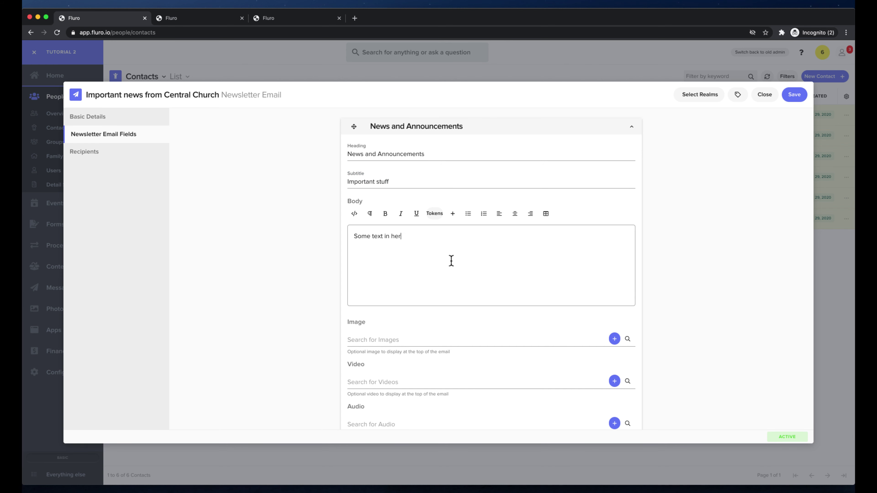
scroll(451, 261, "down", 5)
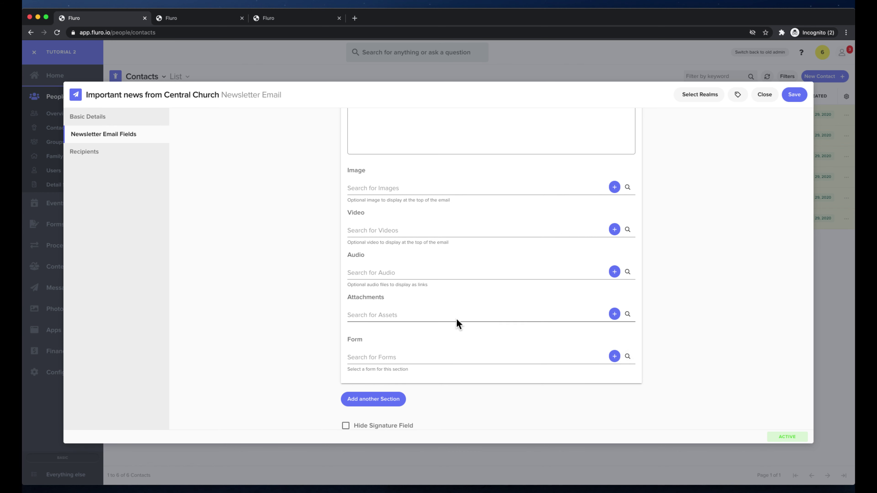
scroll(457, 318, "down", 3)
Add a 'Welcome to the family' section whose body asks readers to greet last week's newcomers
left_click(389, 322)
scroll(489, 327, "down", 3)
left_click(425, 248)
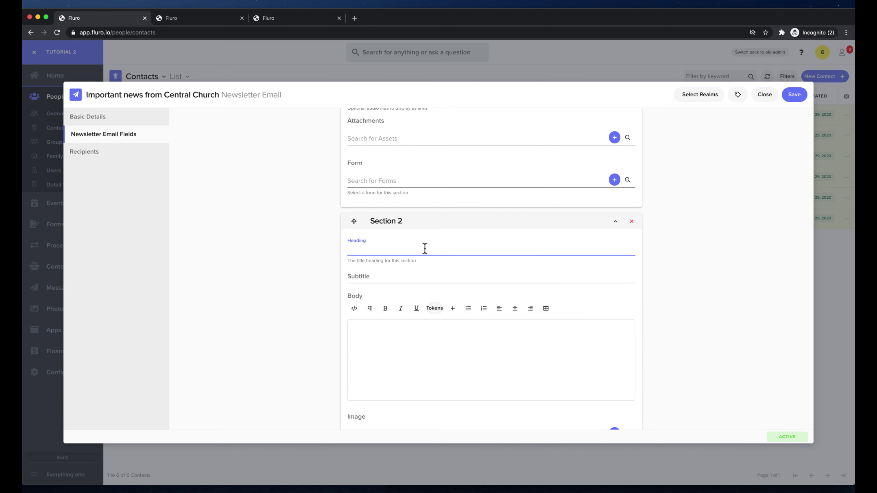
type("Welcome to the")
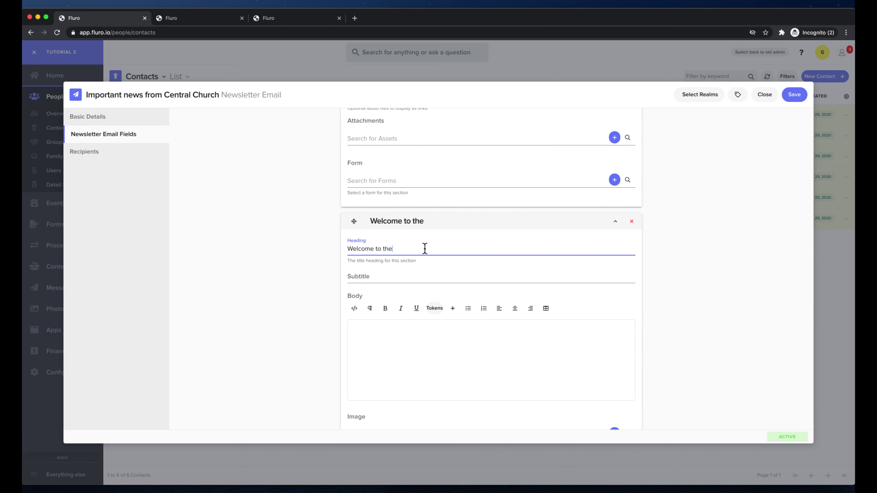
type(" family")
left_click(444, 337)
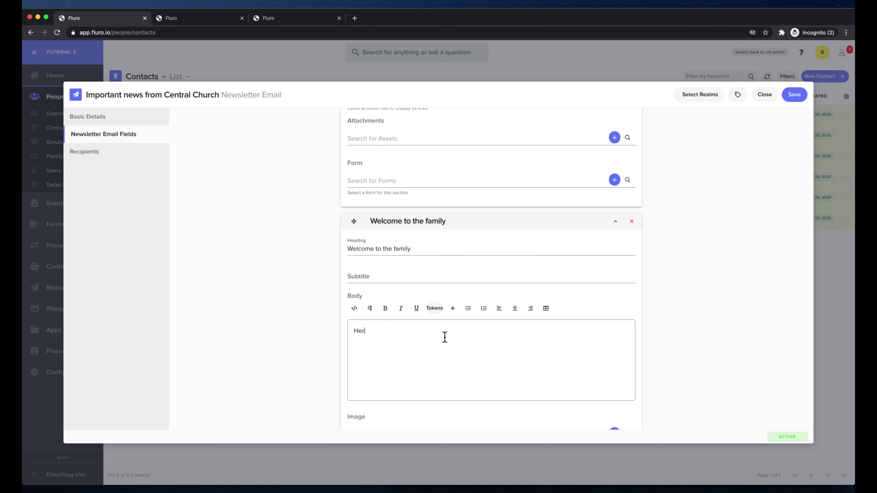
type("Here are new people that have joined last week, make sur")
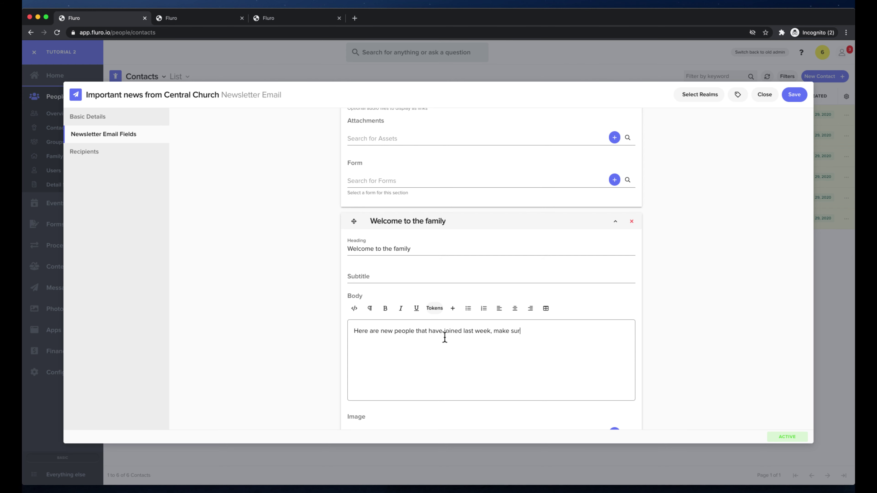
type("e to say hello")
Attach image 267277.jpg from the image library to the new section
scroll(457, 303, "down", 5)
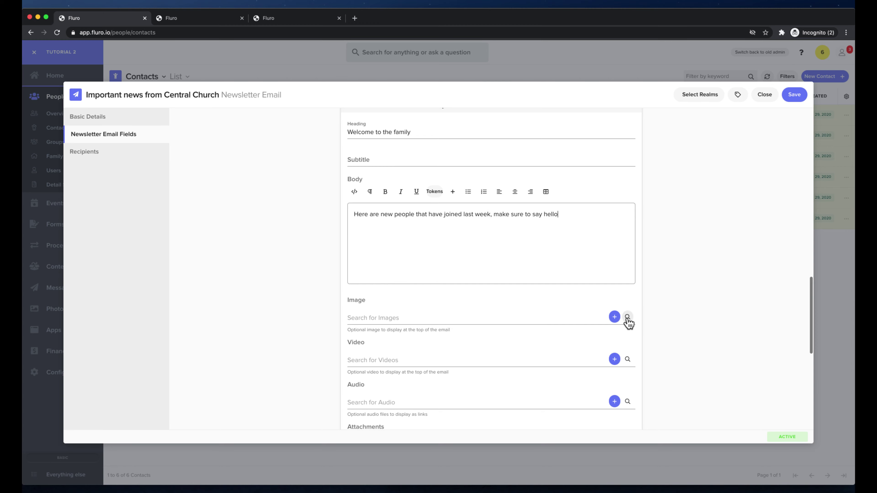
left_click(627, 317)
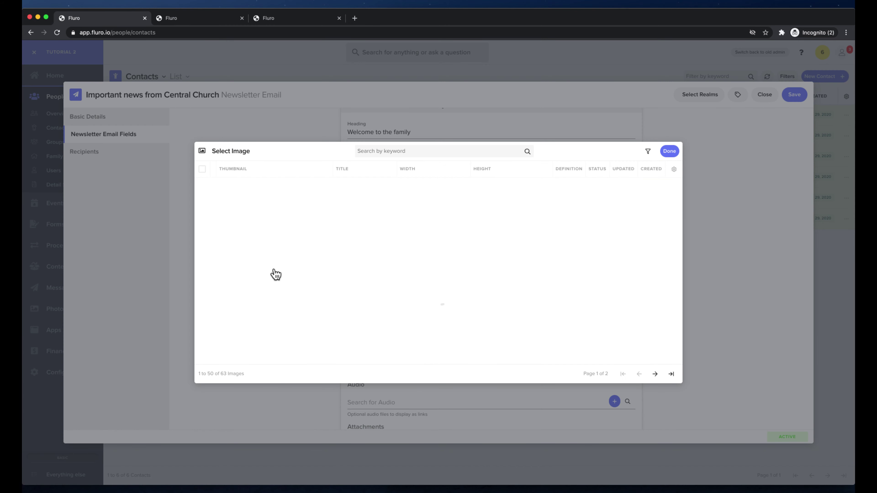
scroll(307, 343, "down", 2)
left_click(278, 353)
left_click(670, 96)
scroll(456, 270, "down", 10)
scroll(457, 270, "up", 2)
scroll(456, 270, "down", 2)
left_click(628, 284)
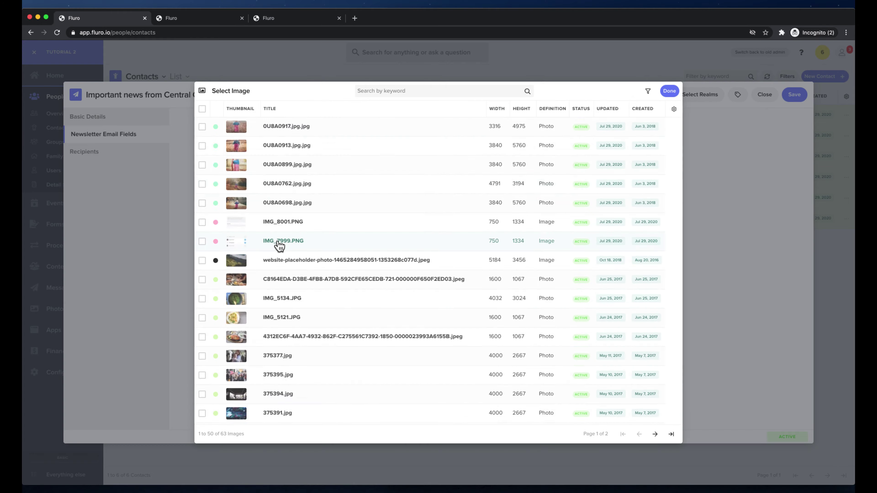
scroll(279, 246, "down", 6)
left_click(288, 307)
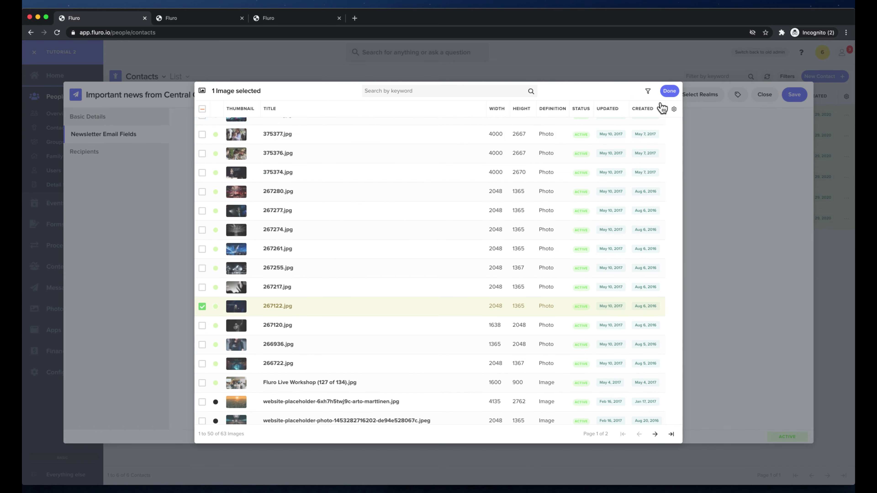
left_click(670, 91)
scroll(562, 238, "down", 10)
scroll(563, 239, "down", 6)
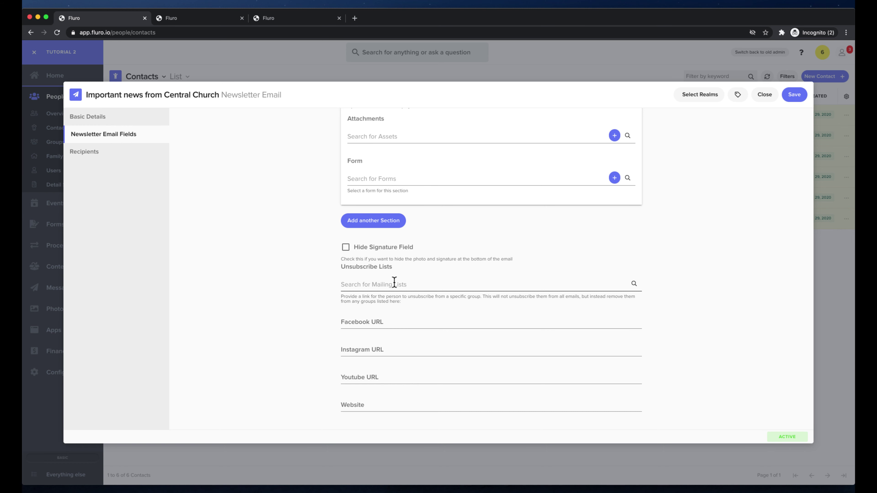
left_click(377, 320)
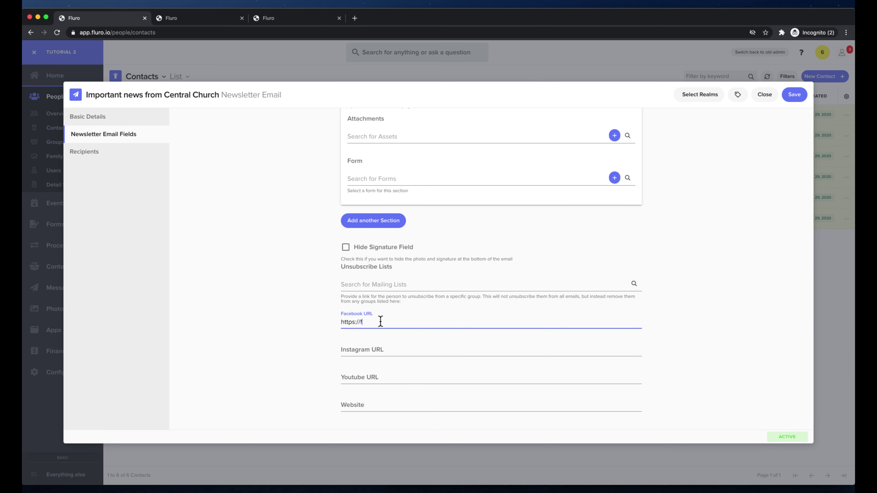
left_click(384, 352)
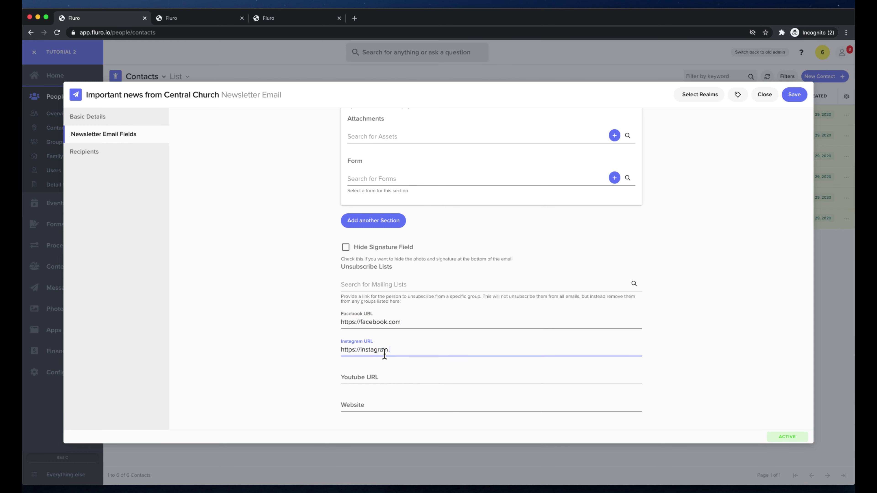
left_click(106, 156)
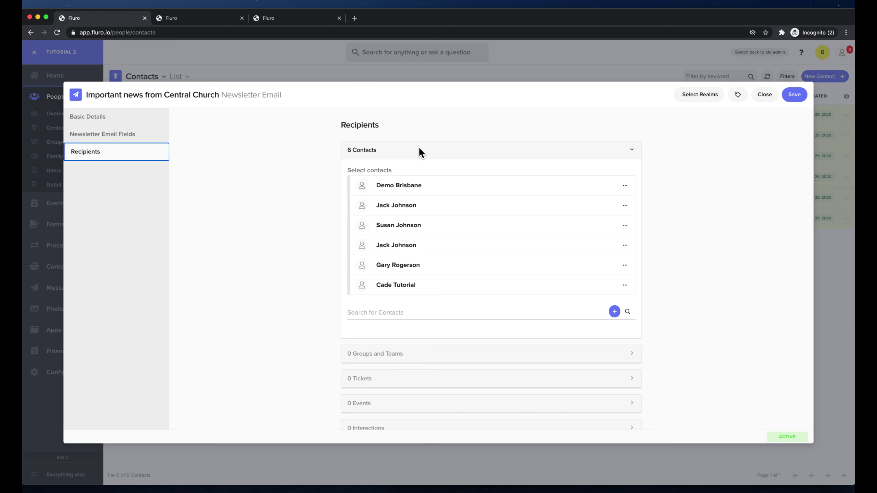
scroll(420, 152, "down", 10)
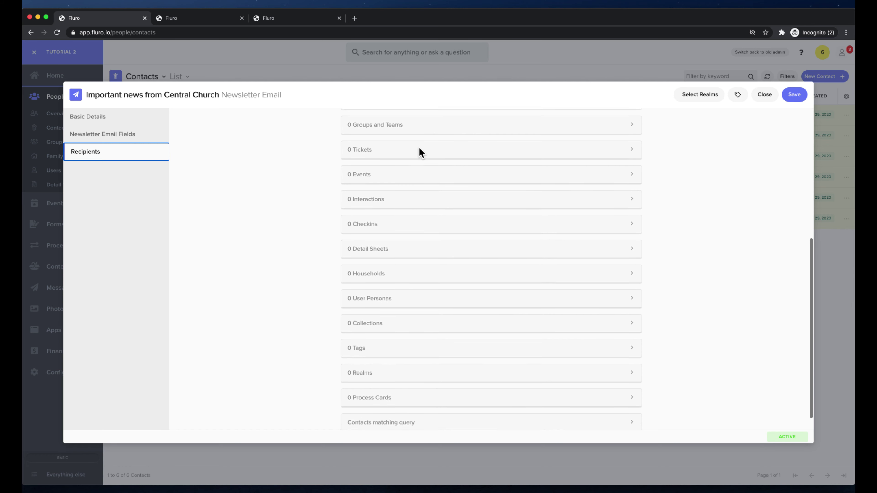
scroll(420, 152, "up", 3)
left_click(402, 177)
left_click(402, 176)
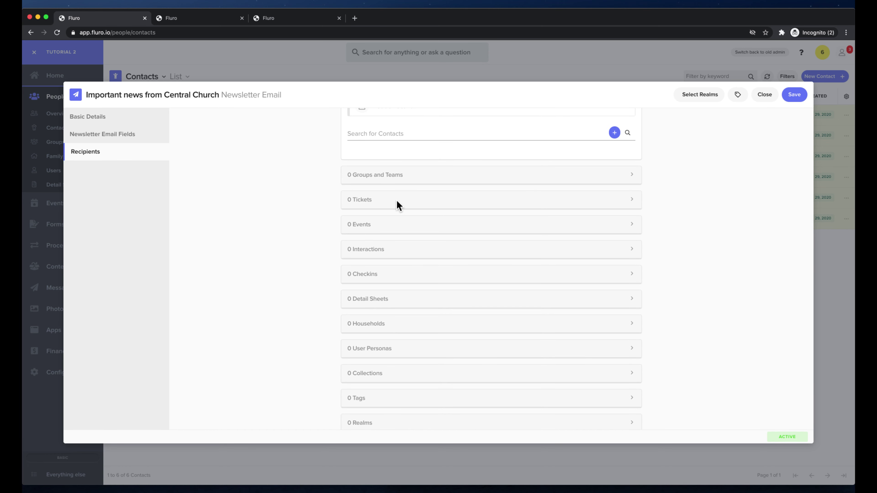
left_click(406, 222)
left_click(406, 225)
scroll(423, 251, "down", 3)
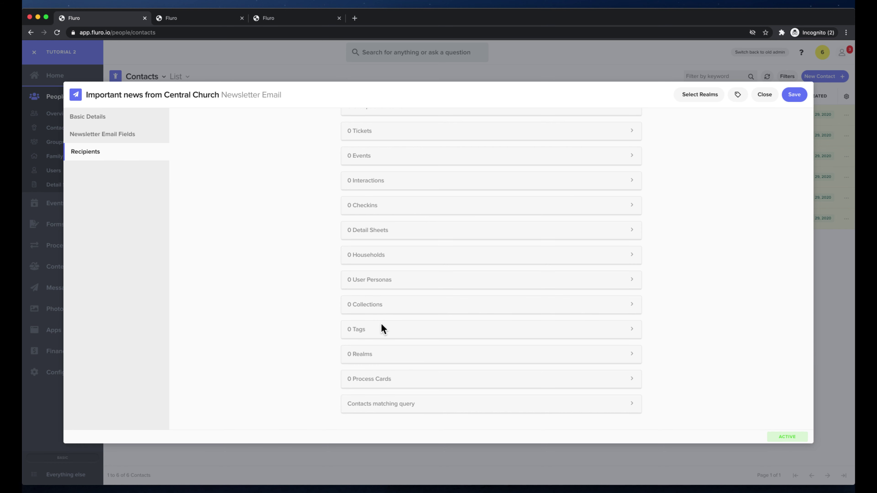
scroll(465, 214, "up", 10)
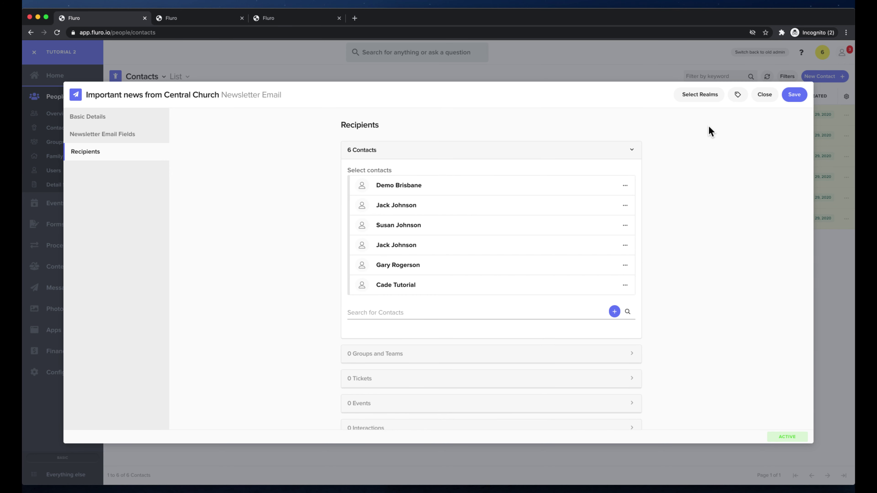
Assign the newsletter to the Central Church realm instead of Brisbane Campus and save it
left_click(695, 100)
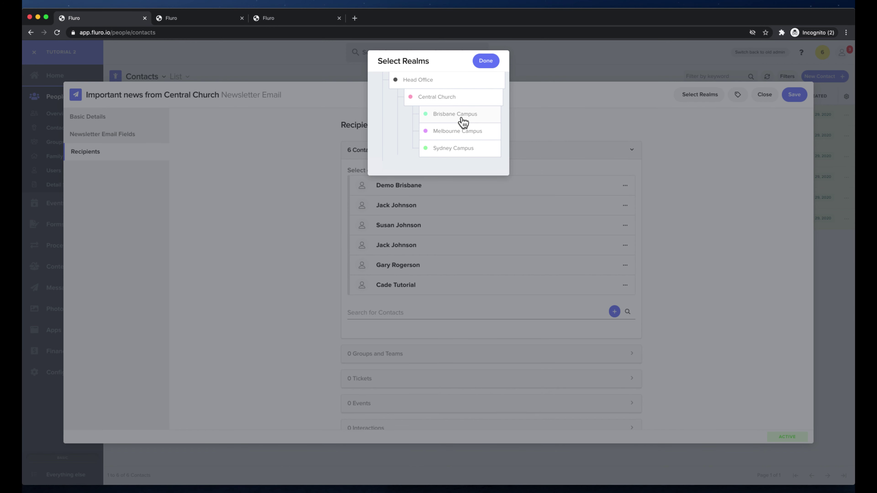
left_click(463, 121)
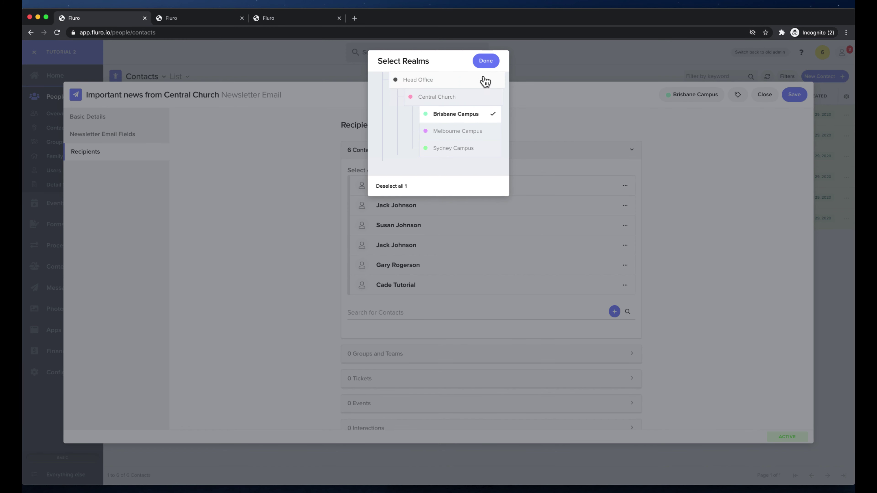
left_click(470, 103)
left_click(471, 114)
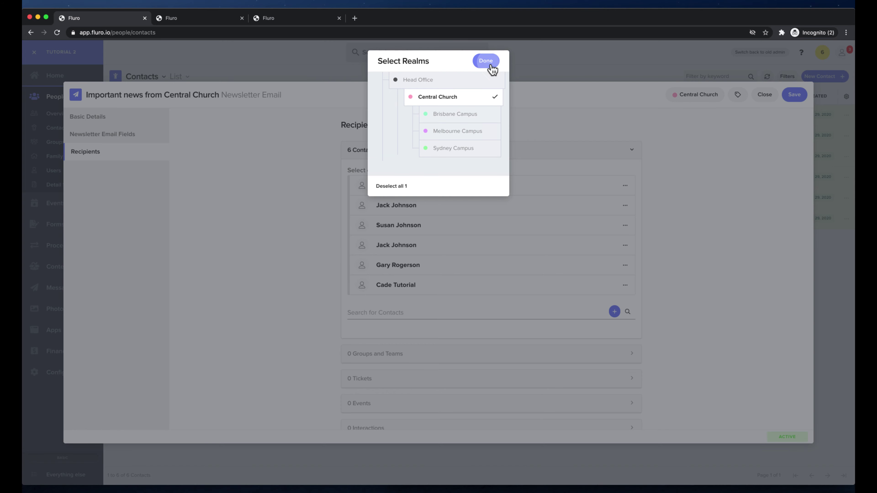
left_click(486, 61)
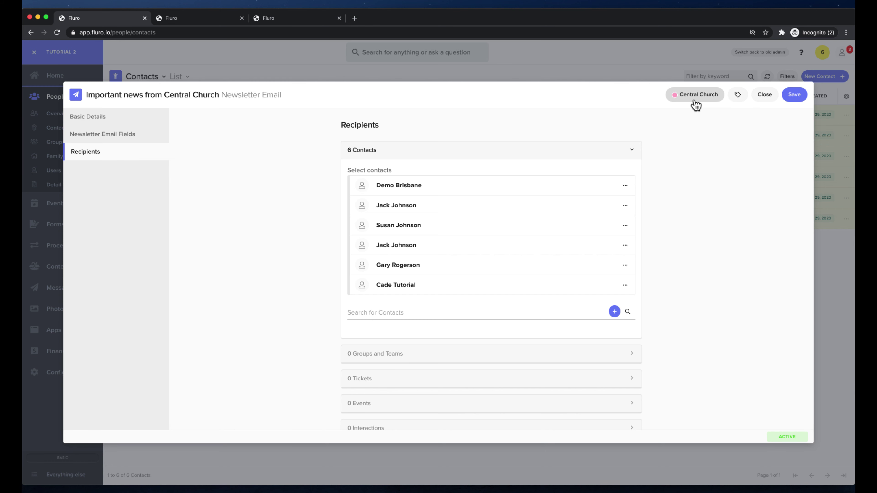
left_click(794, 94)
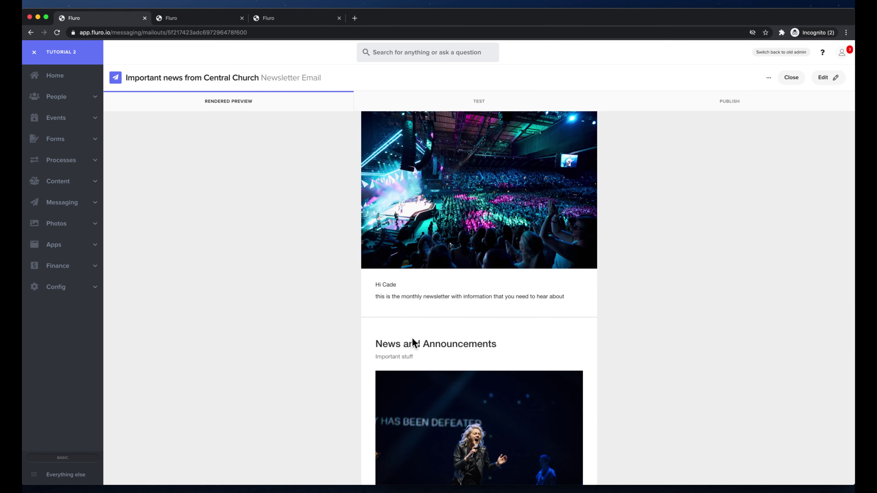
Review the rendered preview, then return to the newsletter's email content fields
scroll(371, 266, "down", 10)
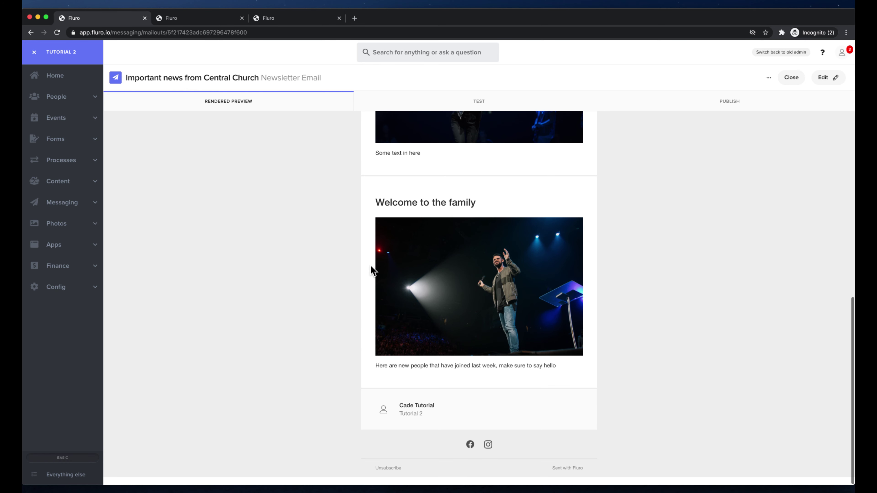
scroll(370, 266, "up", 5)
scroll(495, 228, "down", 5)
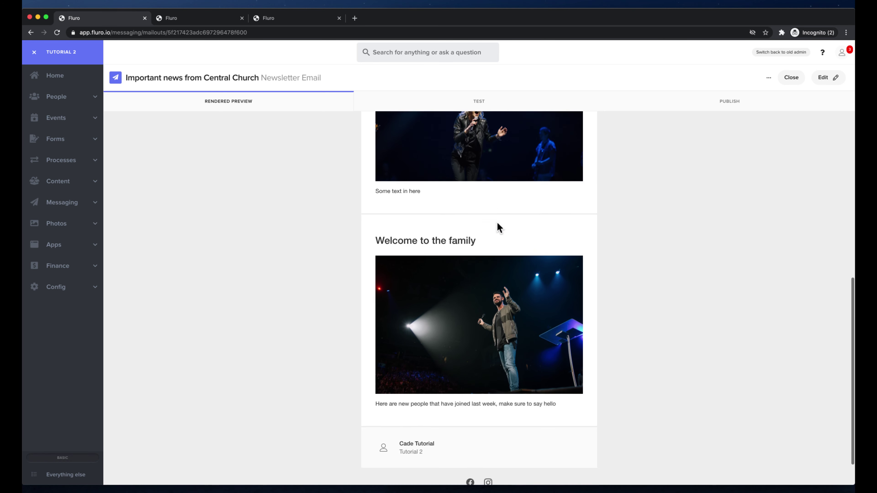
scroll(659, 304, "up", 10)
left_click(835, 81)
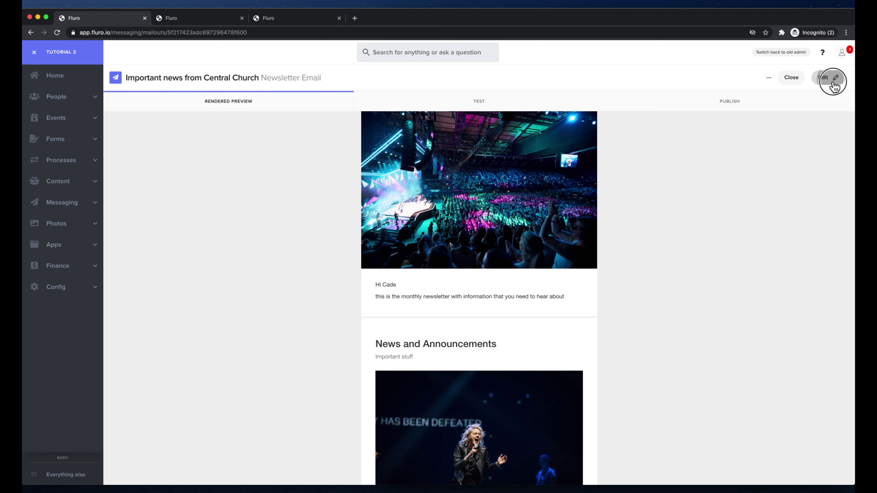
left_click(152, 118)
scroll(491, 266, "down", 14)
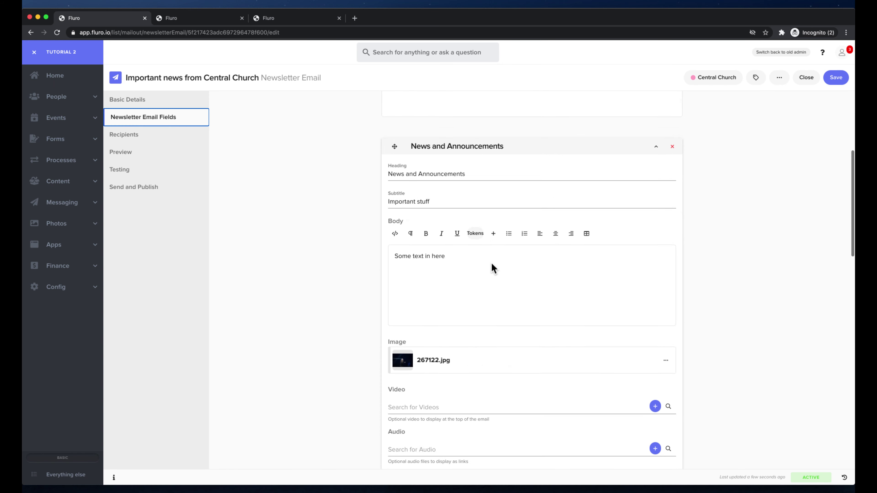
scroll(552, 221, "up", 5)
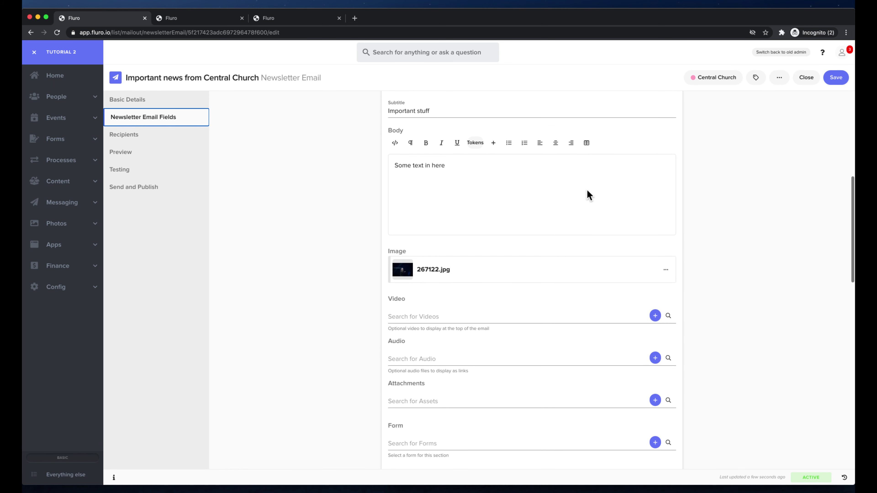
Go to the mailout's Preview / Send page and open Send Test Email
left_click(780, 77)
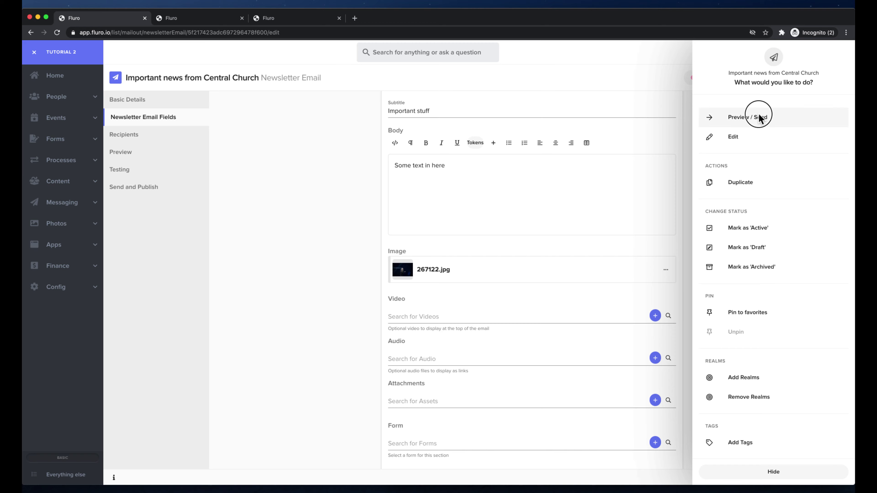
left_click(758, 114)
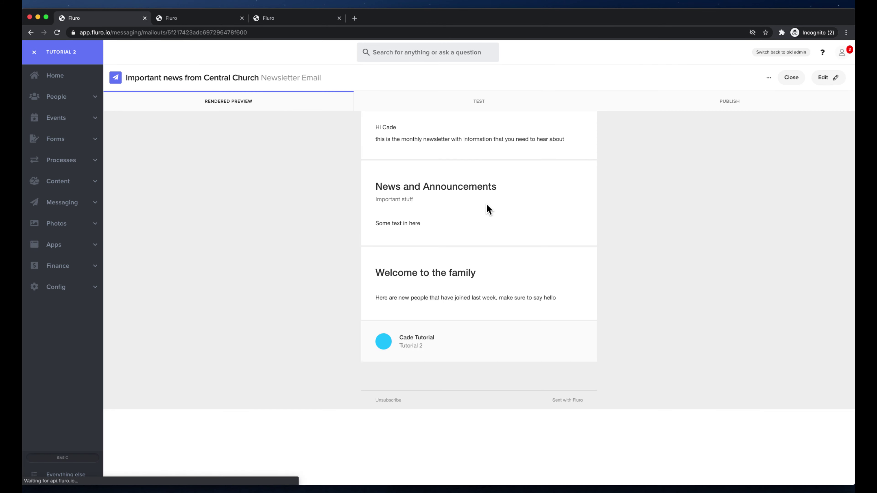
scroll(488, 207, "down", 6)
scroll(487, 204, "up", 10)
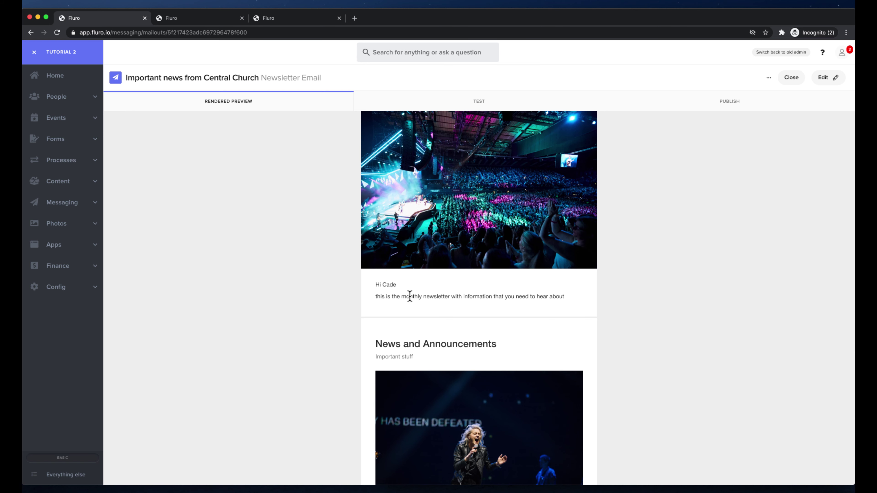
left_click(484, 102)
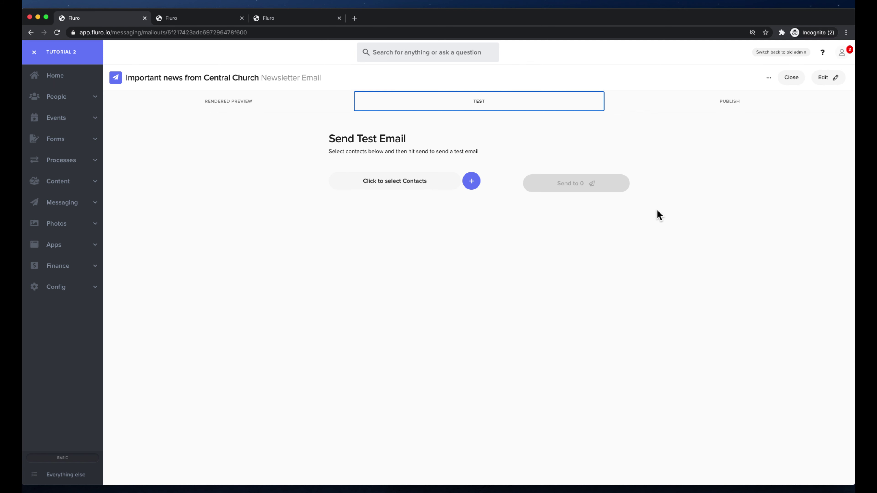
Run the publish preflight check, then expand and collapse the warning about 3 contacts lacking email addresses
left_click(719, 104)
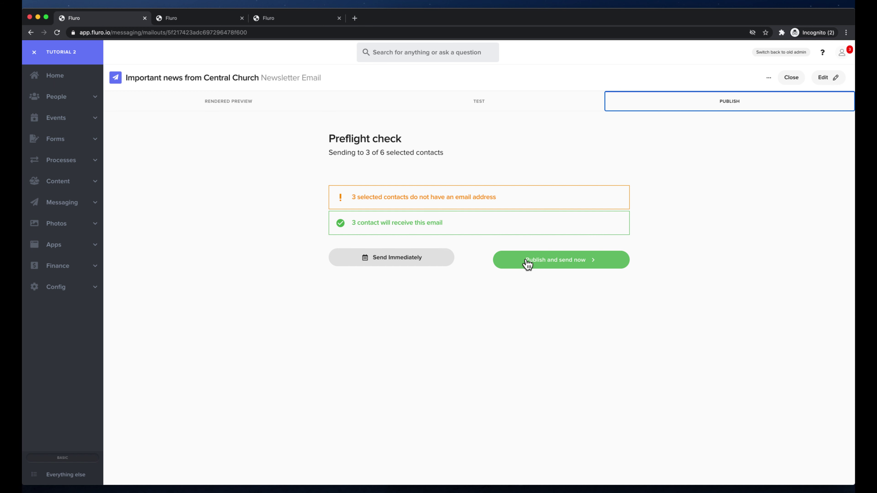
left_click(360, 200)
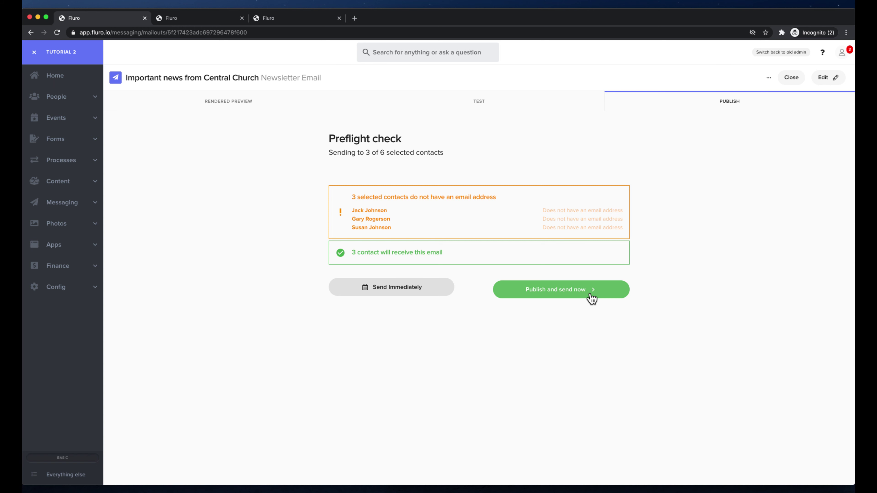
left_click(389, 193)
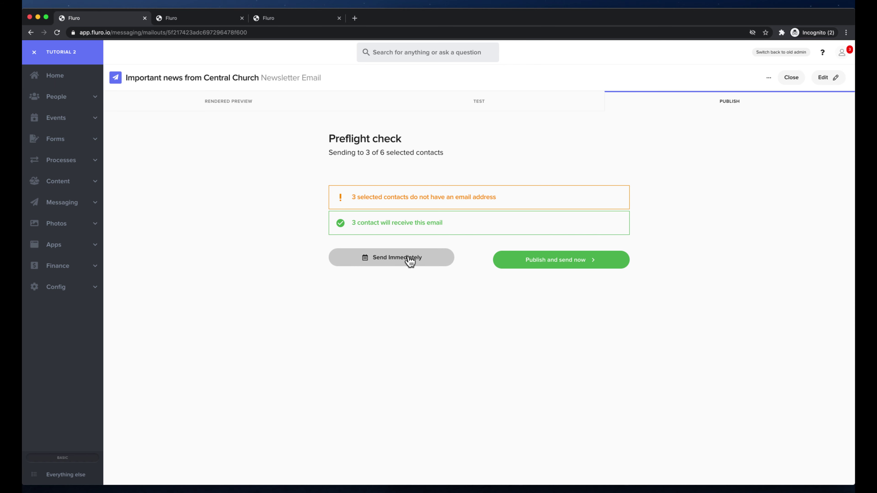
Replace Send Immediately with a scheduled send at 5:00 on 30 July 2020 and confirm it
left_click(392, 262)
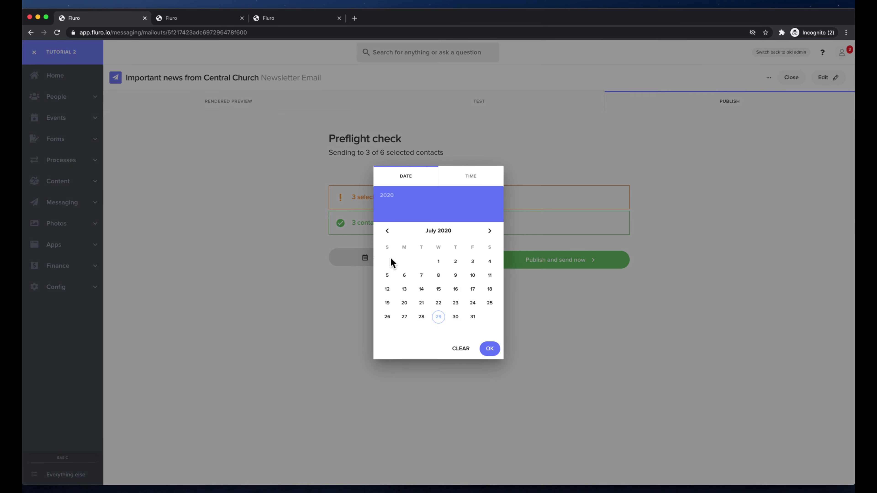
left_click(455, 316)
left_click(460, 321)
left_click(489, 351)
left_click(581, 261)
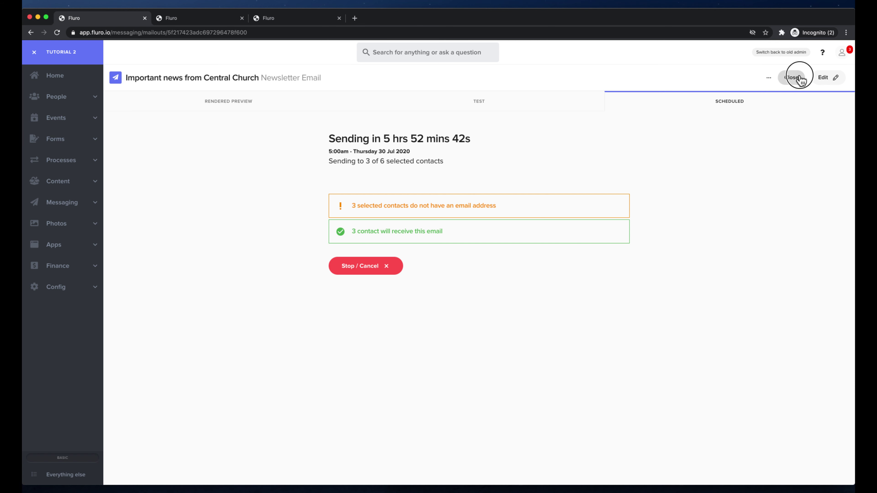
Leave the scheduled view and reopen 'Important news from Central Church' from Messaging > Mailouts
left_click(818, 78)
left_click(804, 77)
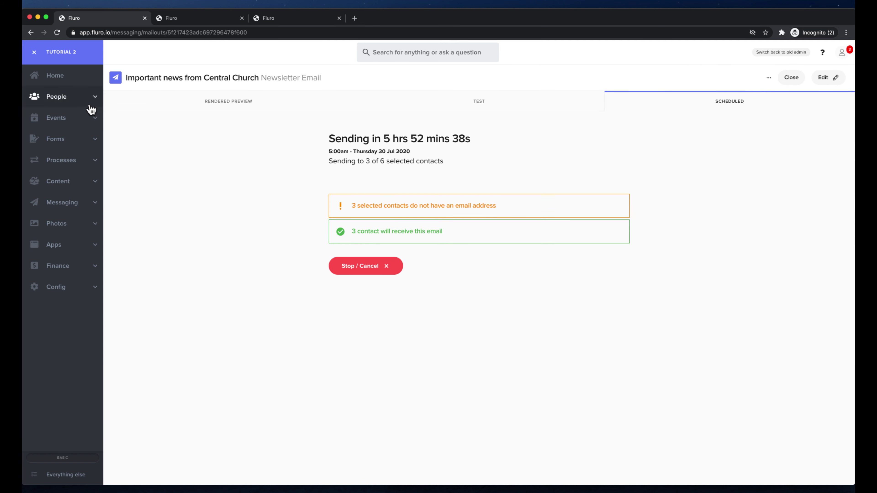
left_click(78, 203)
left_click(75, 221)
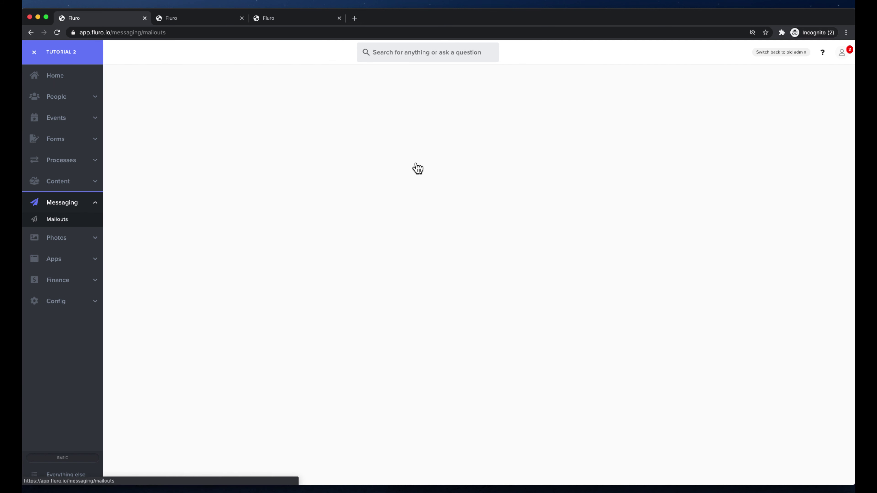
left_click(461, 182)
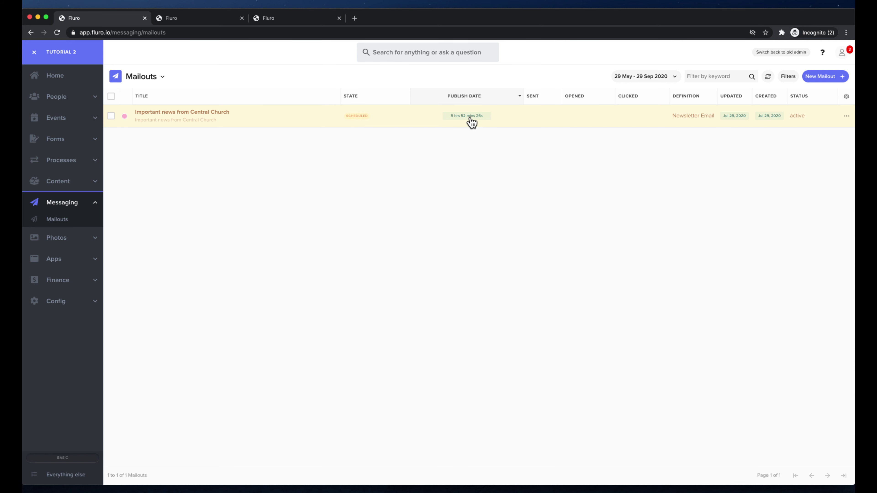
left_click(545, 119)
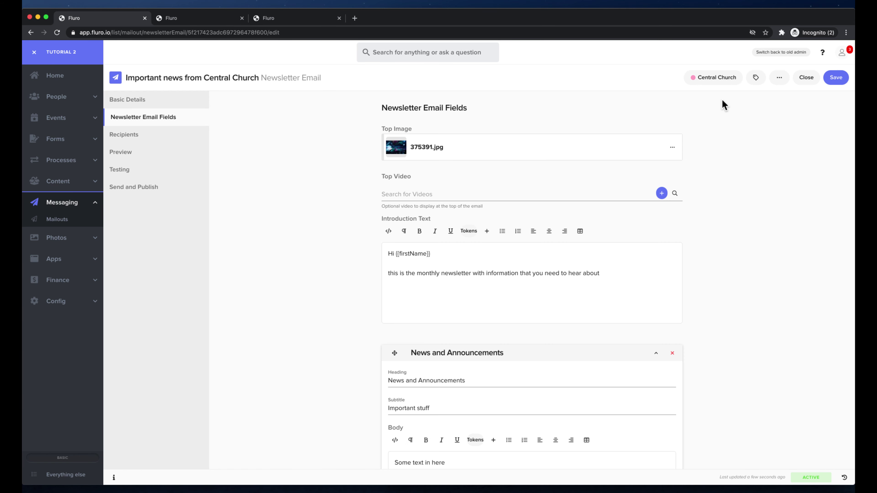
Cancel the mailout's scheduled send and publish it to send immediately instead
left_click(779, 77)
left_click(770, 115)
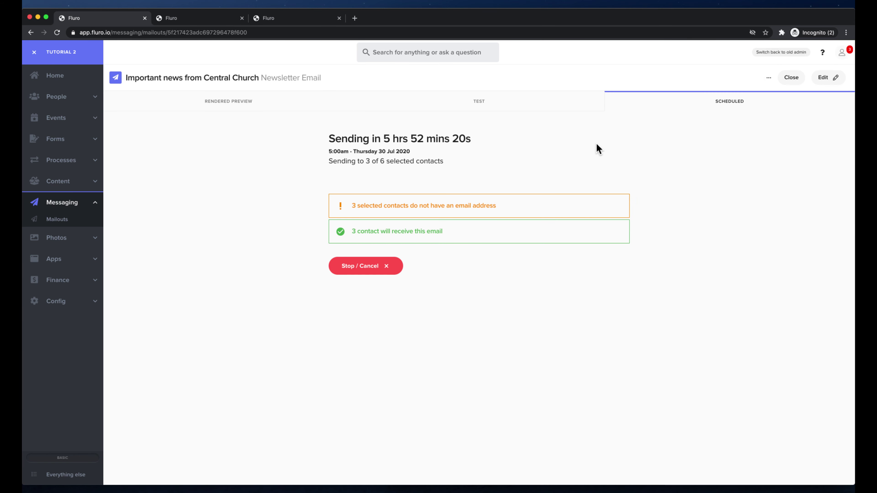
left_click(370, 268)
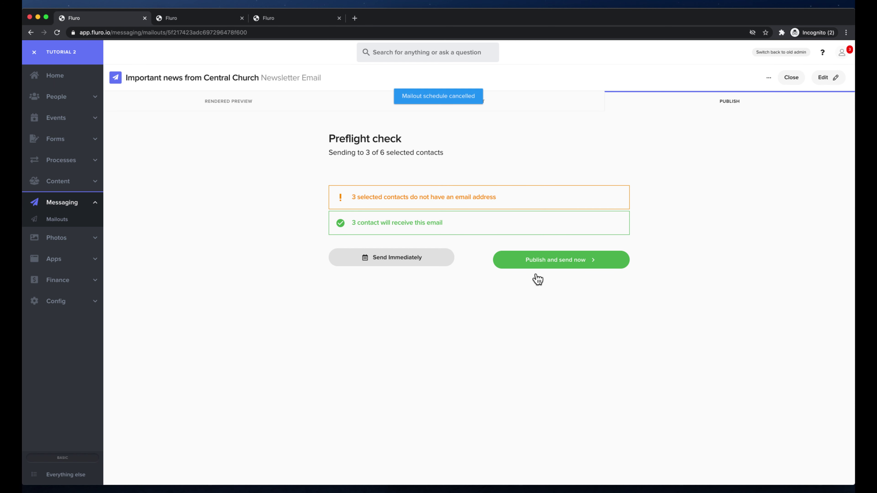
left_click(569, 265)
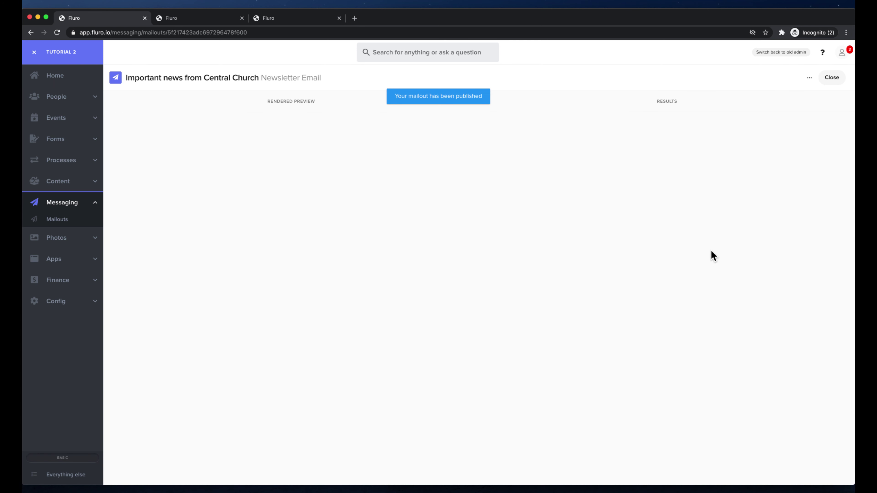
Review the Results tab showing the newsletter sent to 3 recipients
left_click(575, 104)
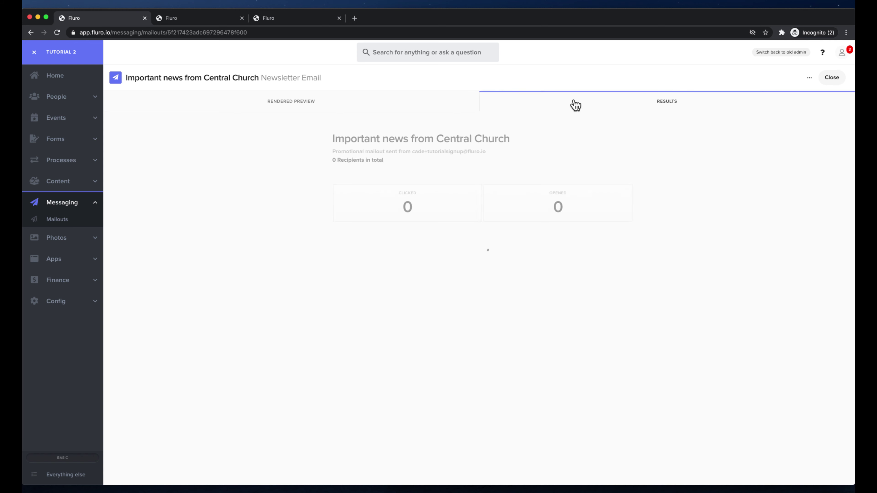
left_click(577, 104)
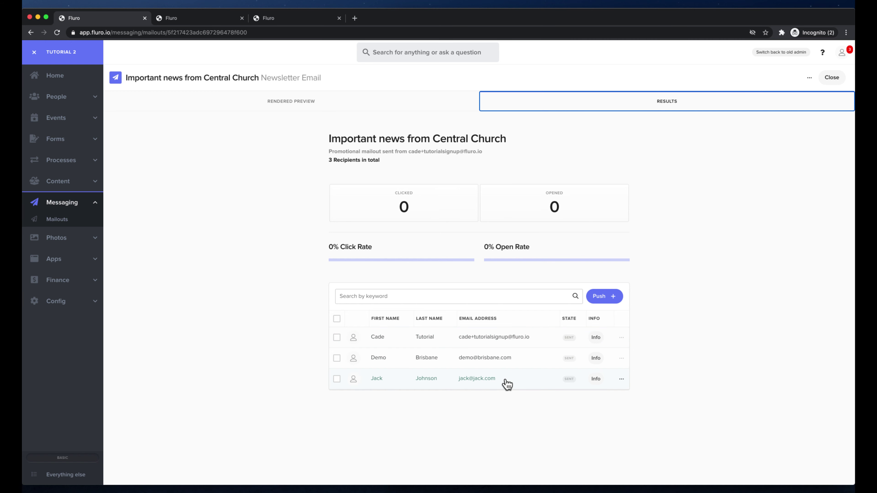
left_click(522, 152)
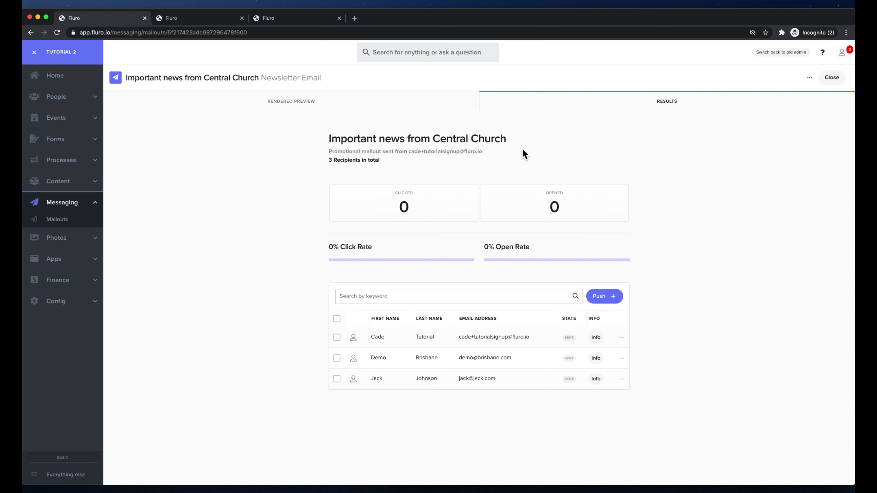
left_click(606, 296)
Push the mailout to a new contact titled Mr, entering their first name, last name and email address
left_click(227, 262)
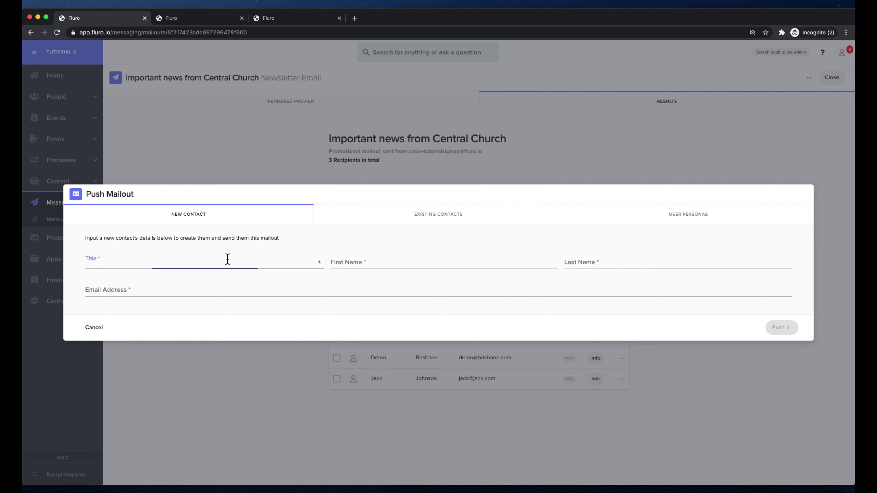
left_click(217, 267)
left_click(386, 264)
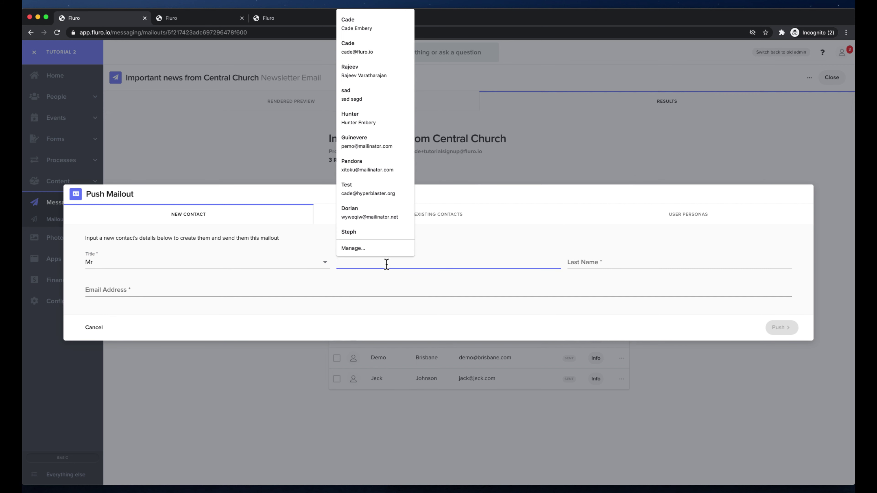
key("Tab")
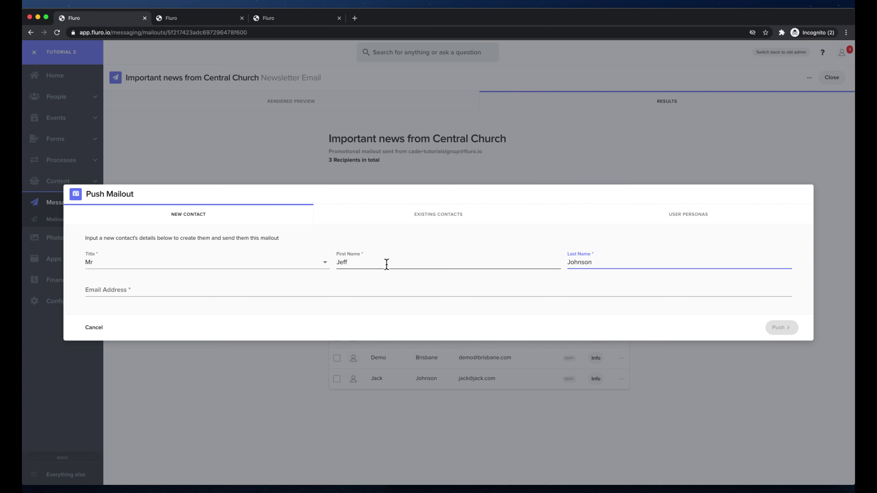
left_click(222, 289)
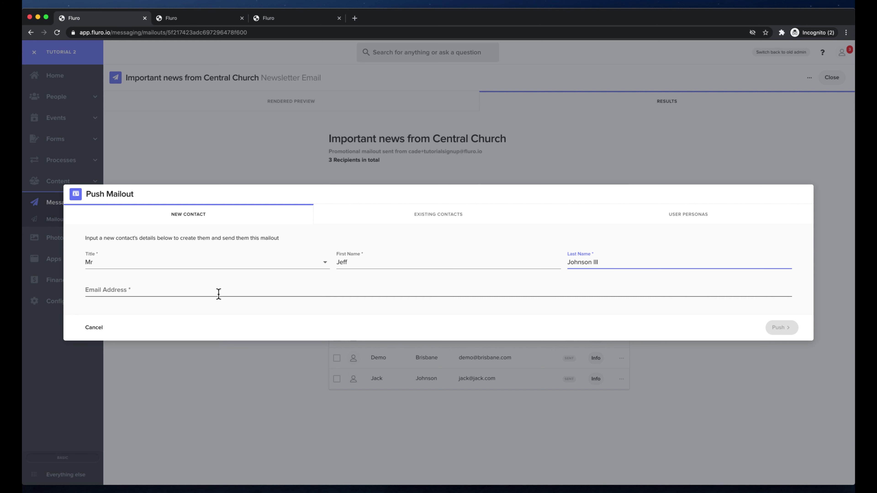
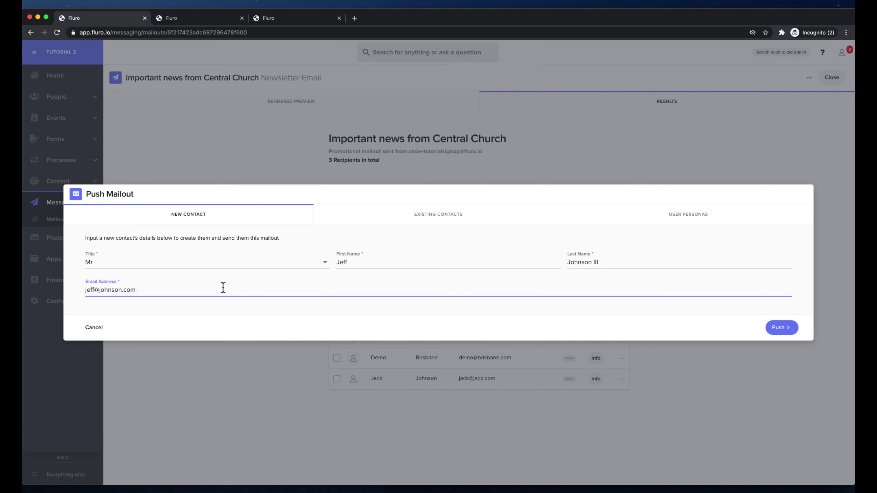
left_click(782, 327)
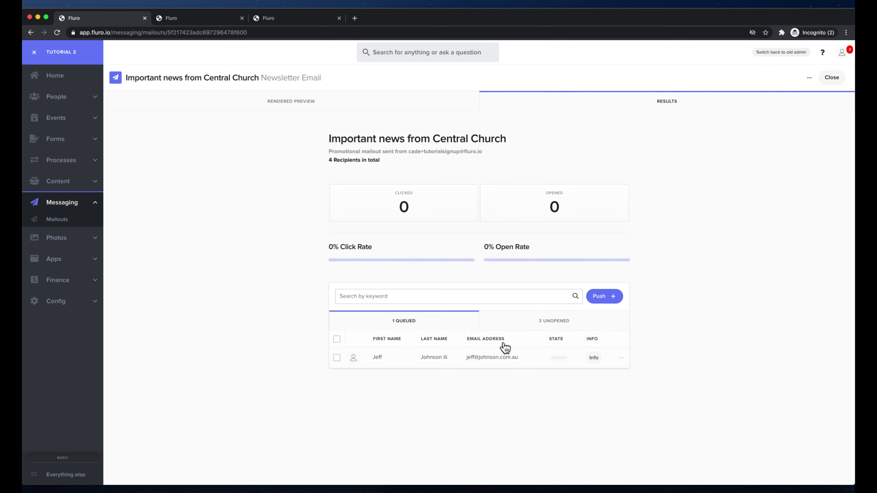
left_click(695, 233)
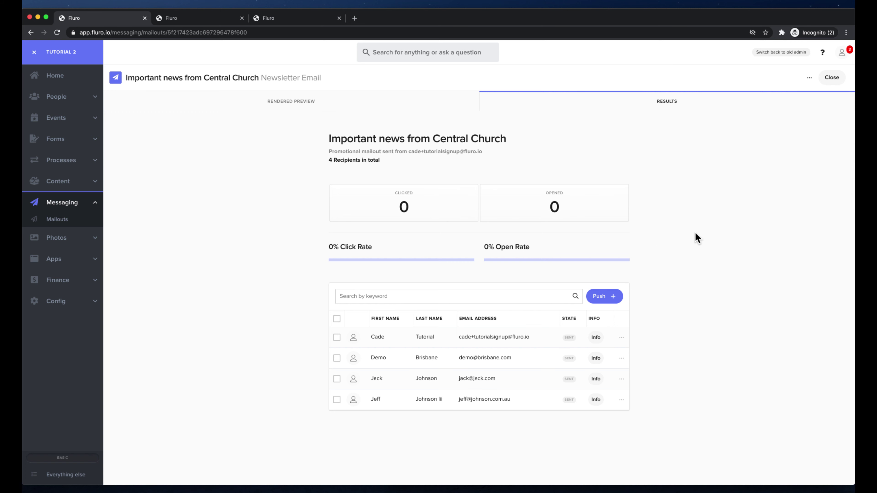
Browse the Push form's existing-contact and user-persona options, then cancel without sending
left_click(605, 296)
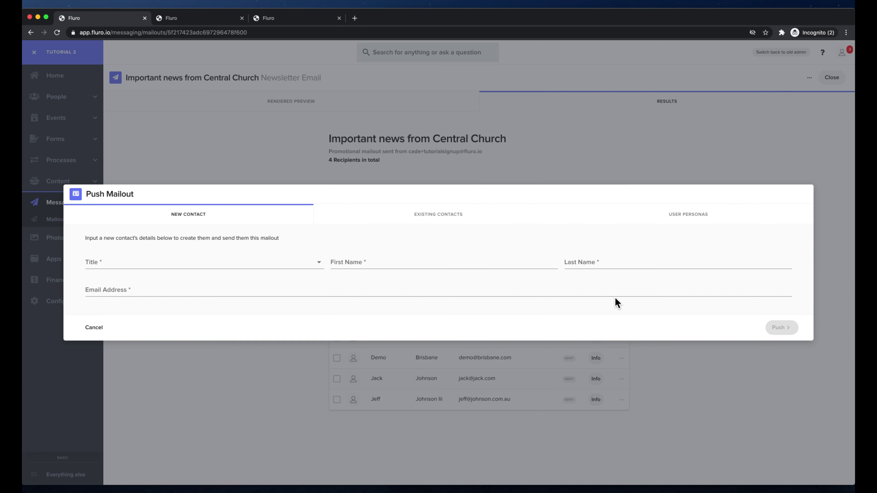
left_click(444, 222)
left_click(446, 284)
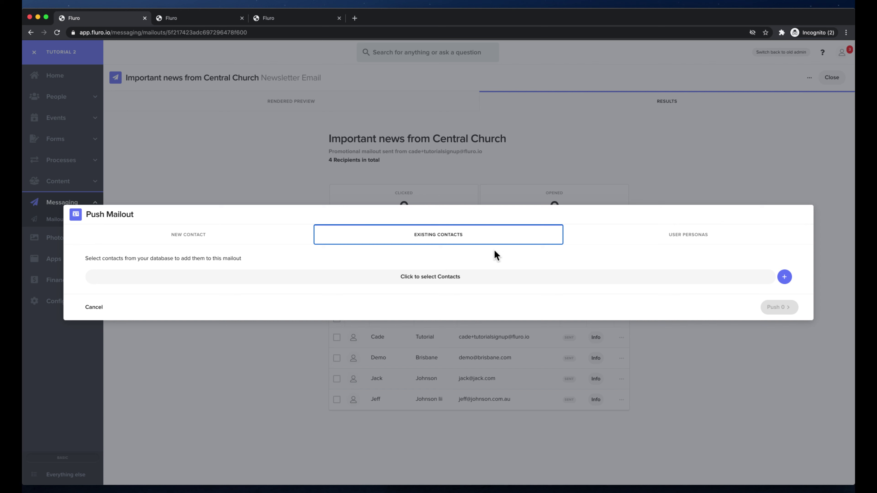
left_click(671, 233)
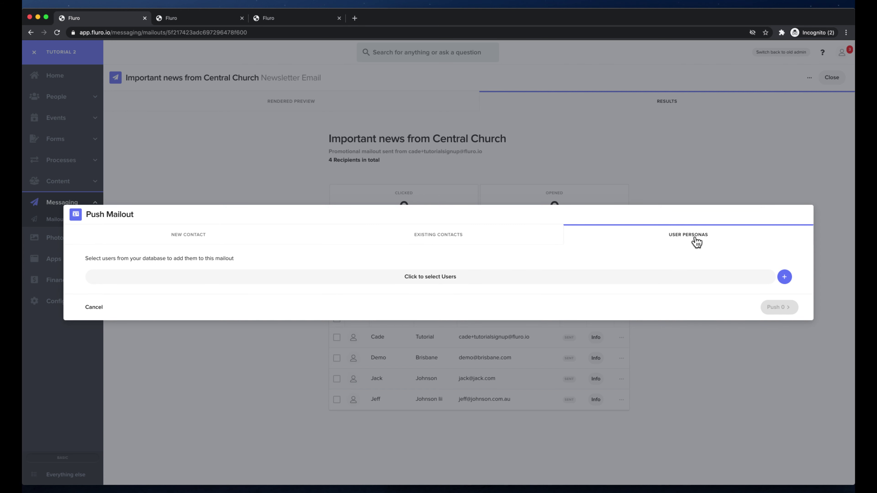
left_click(245, 238)
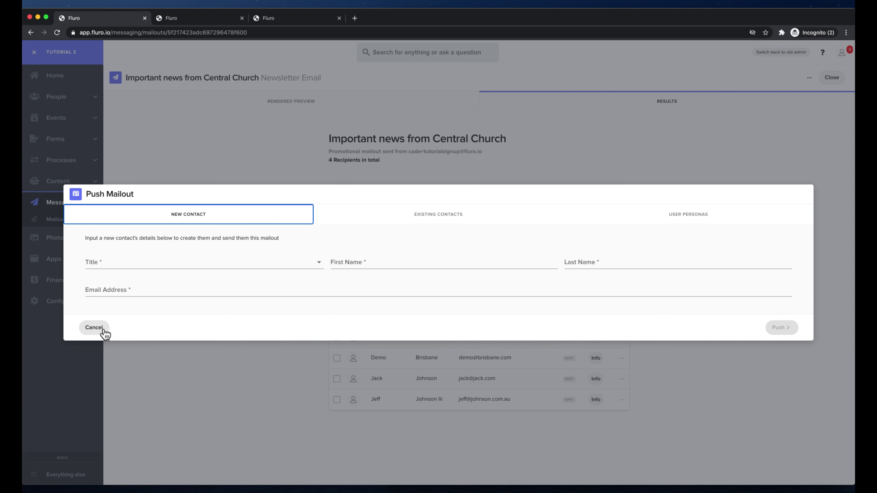
left_click(94, 327)
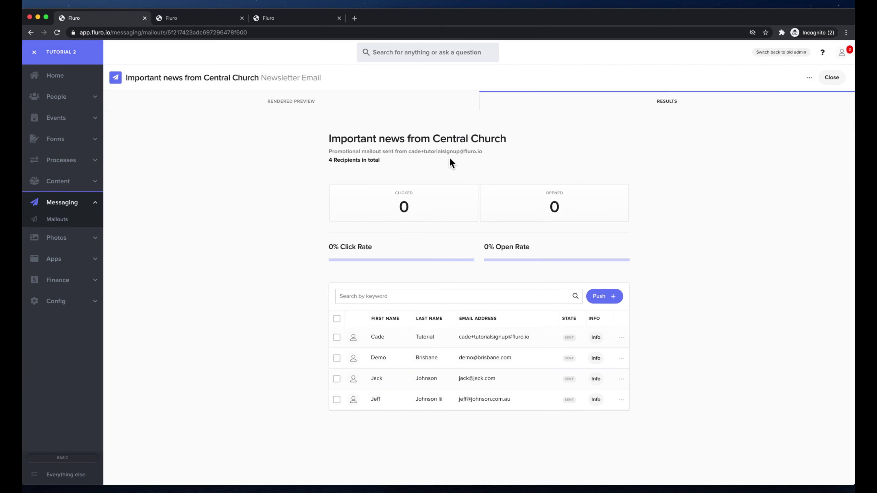
Return to the Mailouts list from the sidebar and refresh it
left_click(810, 78)
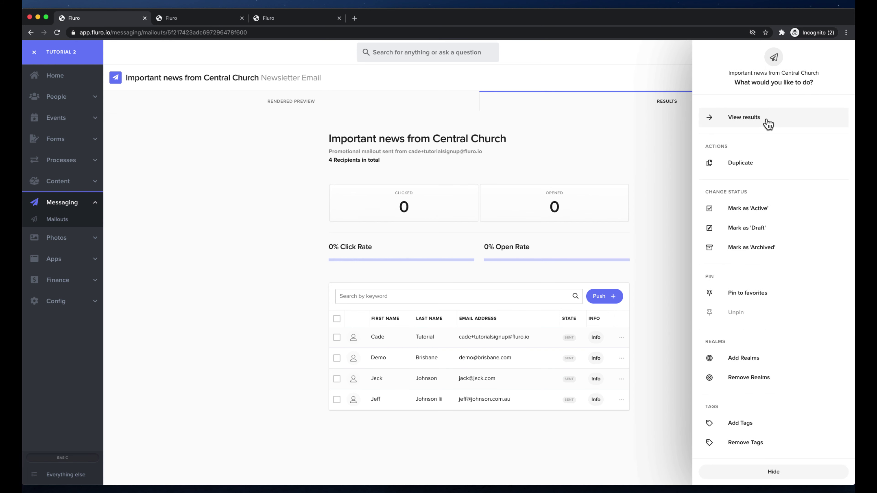
left_click(249, 150)
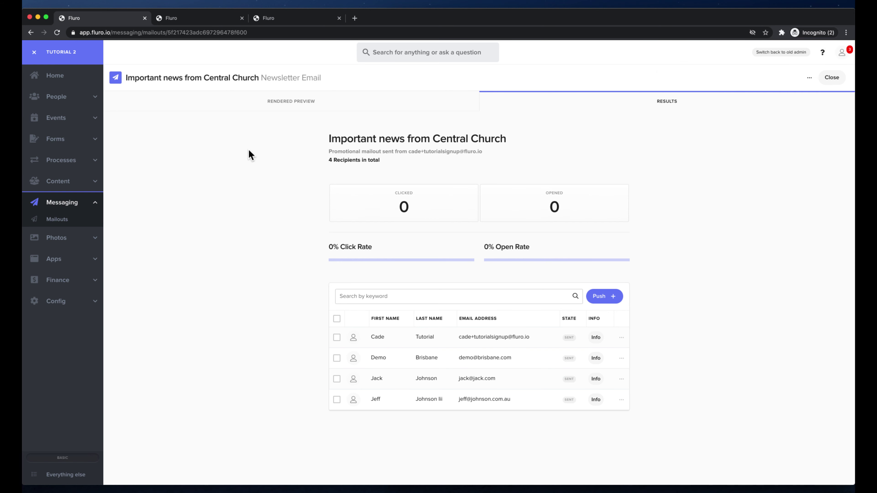
left_click(59, 223)
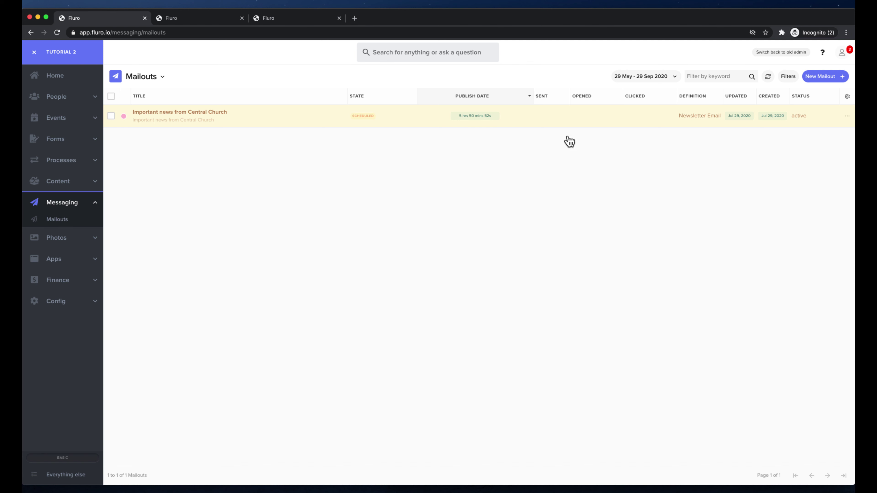
left_click(767, 77)
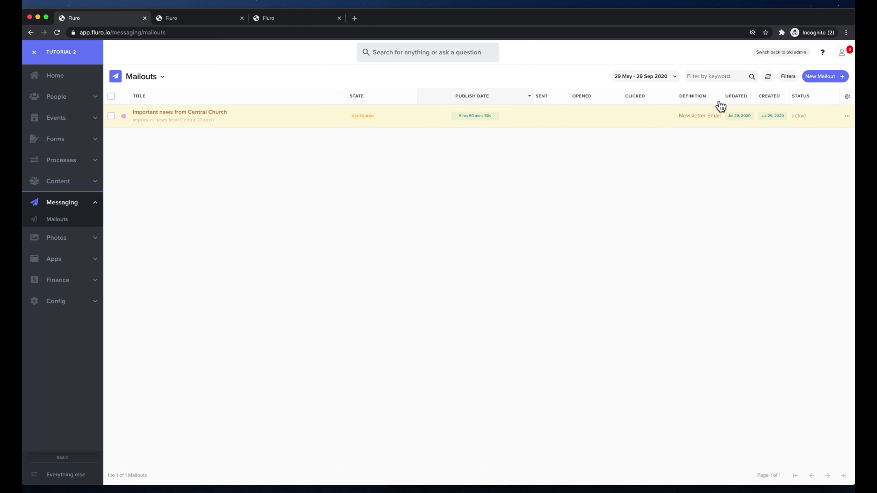